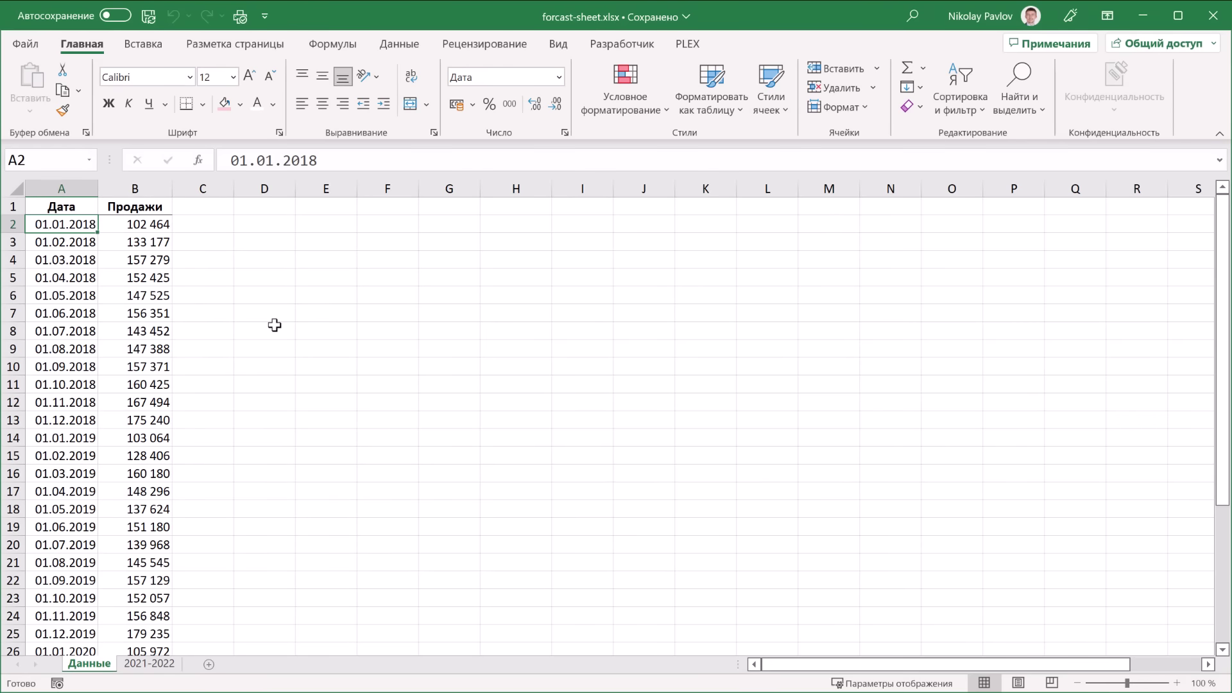
# Scroll through the Дата and Продажи data, then select the whole table with Ctrl+A
pyautogui.scroll(-3, 274, 325)
pyautogui.scroll(-4, 274, 325)
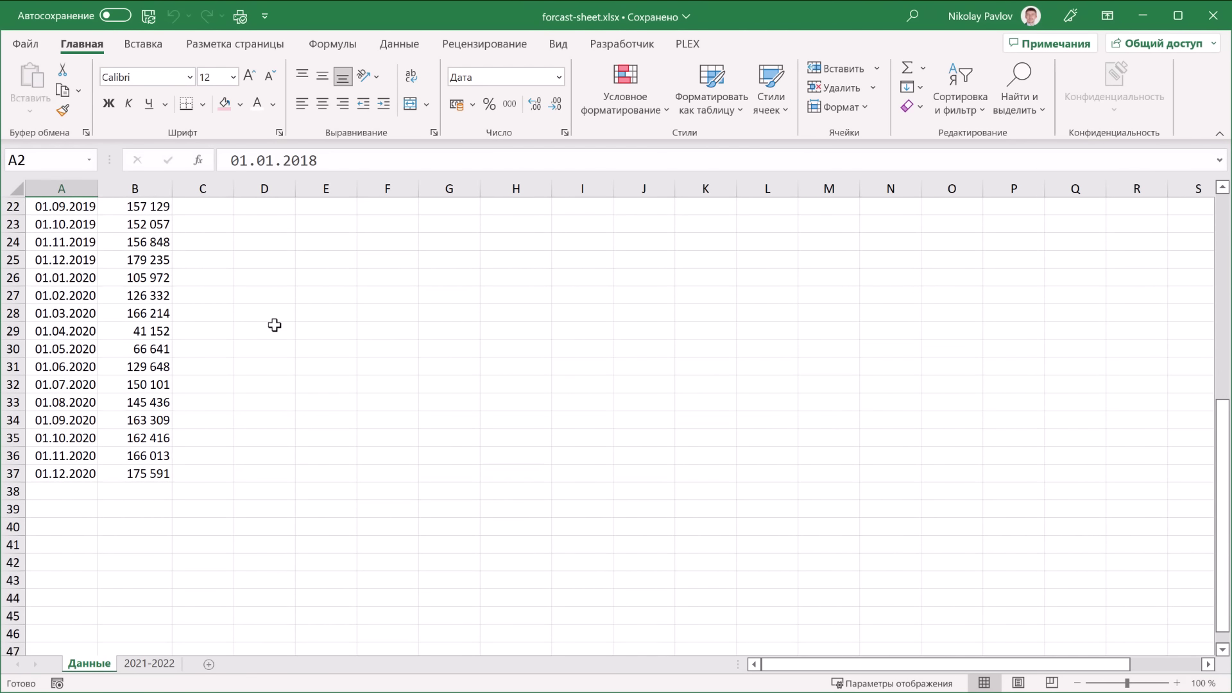
pyautogui.scroll(4, 274, 326)
pyautogui.scroll(3, 274, 326)
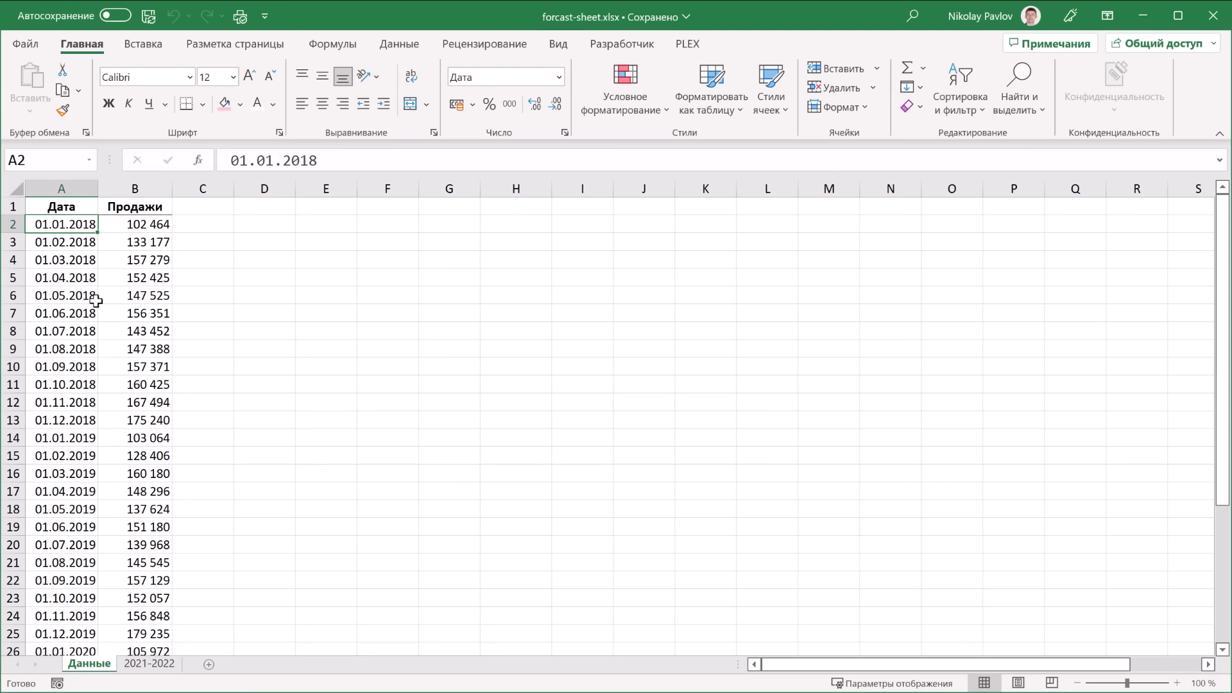
pyautogui.hotkey('ctrl', 'a')
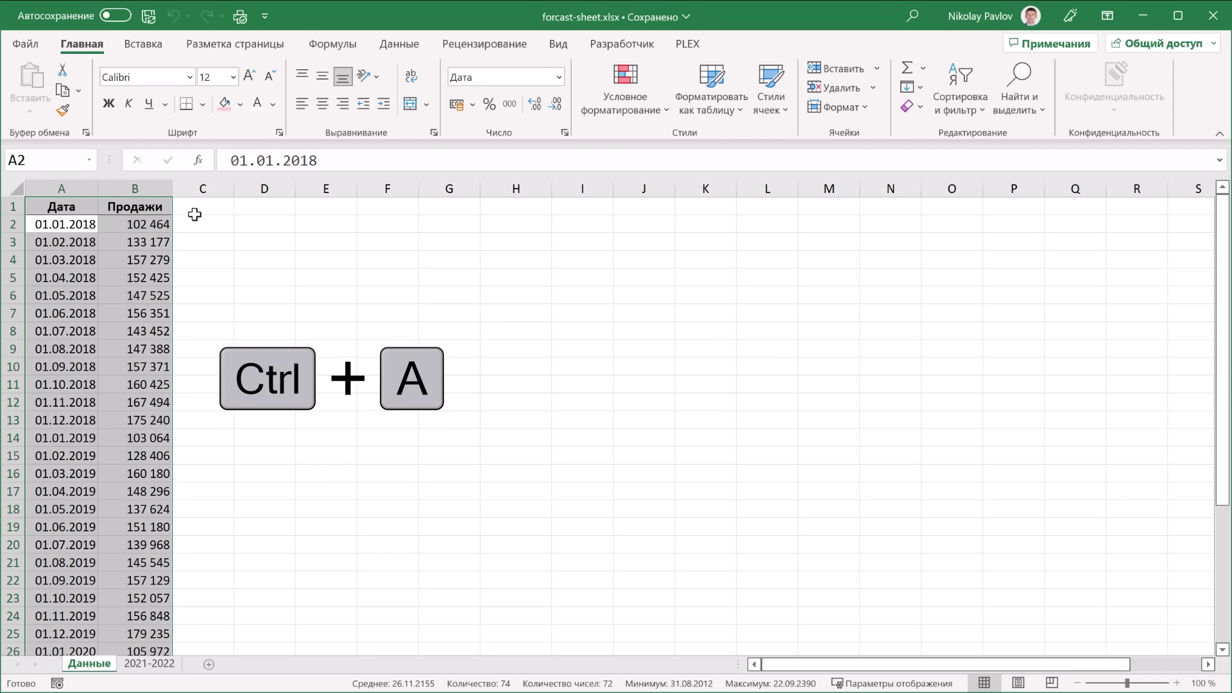
# Start a Forecast Sheet from the sales data with the forecast end set to 01.05.2022
pyautogui.click(404, 46)
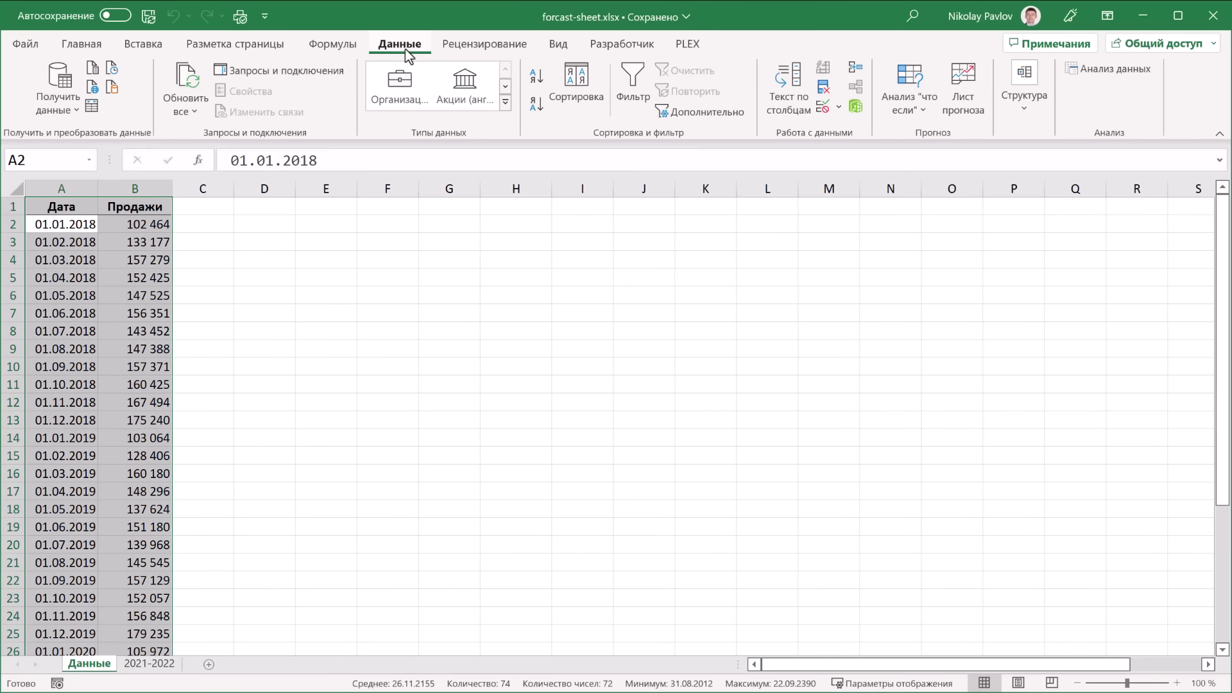
pyautogui.click(971, 115)
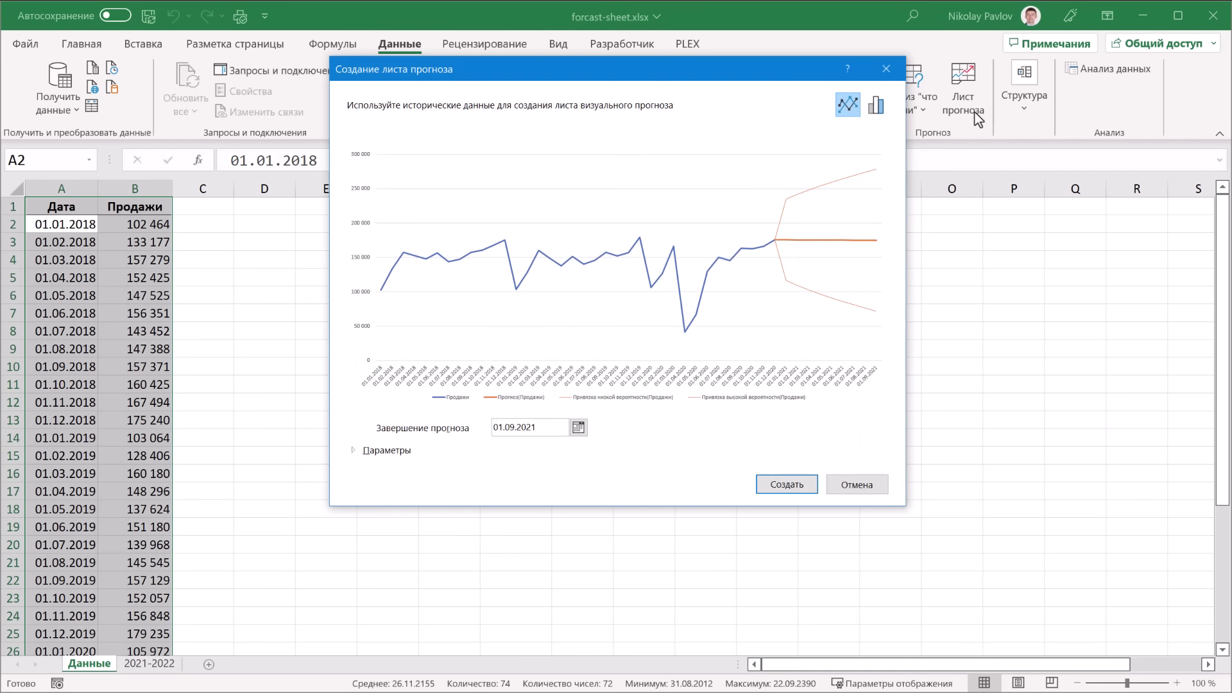
pyautogui.click(352, 452)
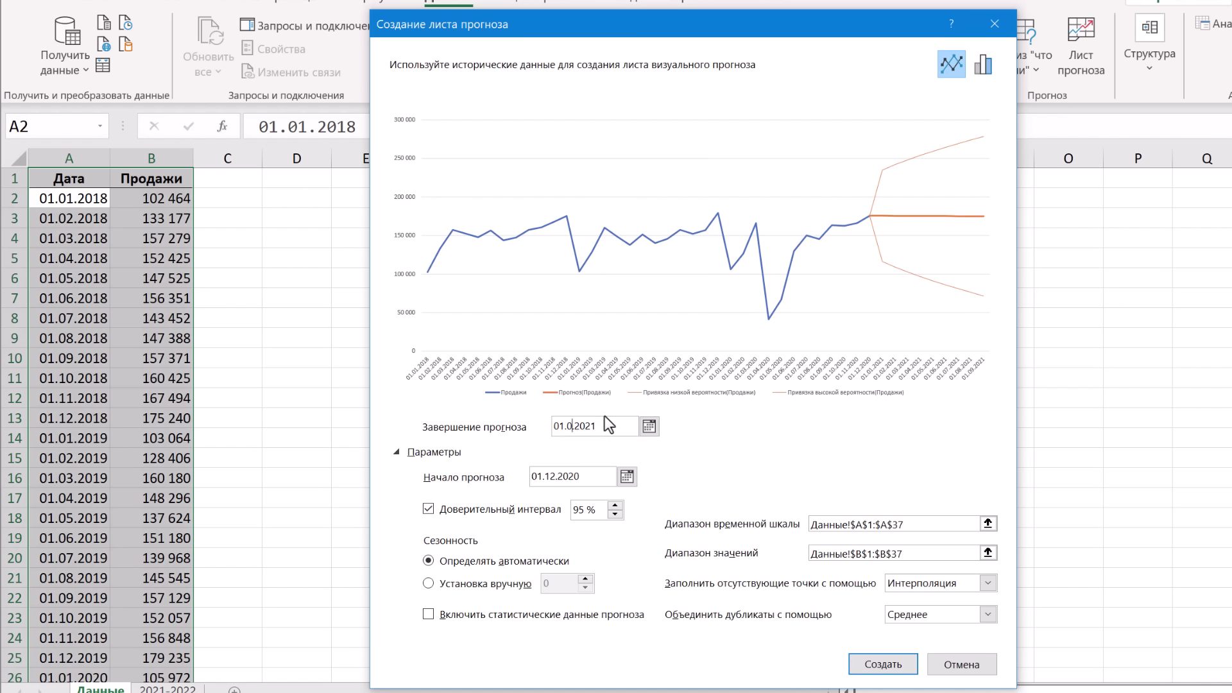
pyautogui.write('5.')
pyautogui.press('BackSpace')
pyautogui.write('2')
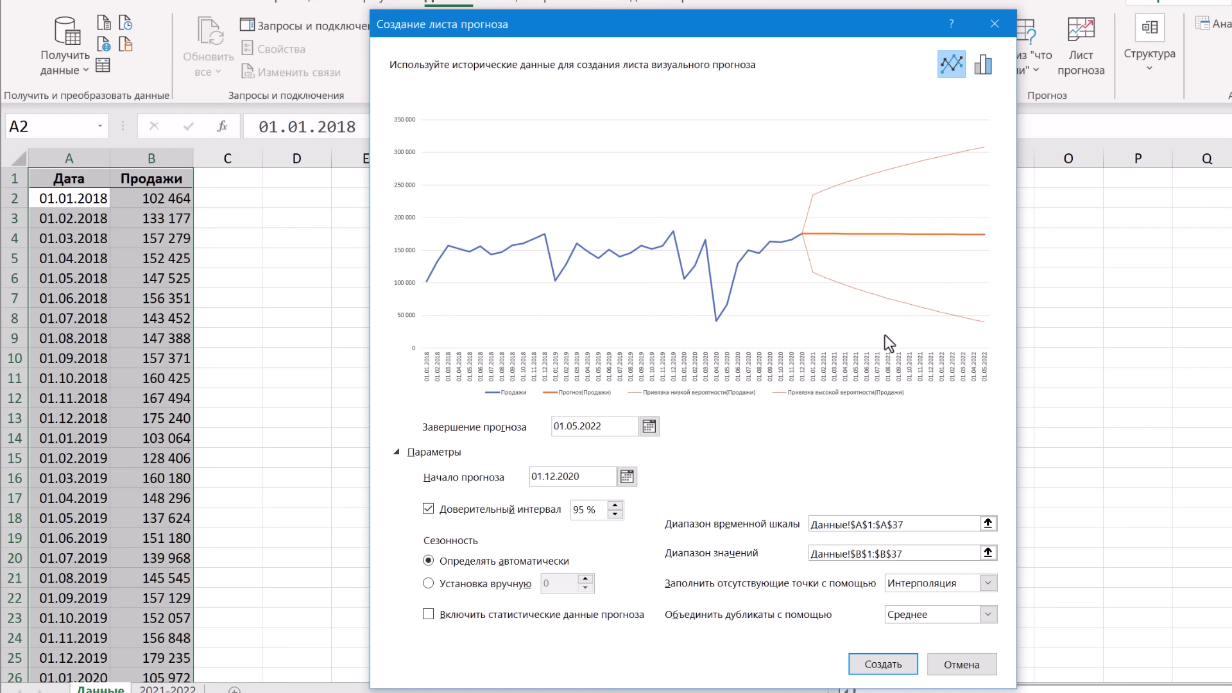
pyautogui.moveTo(617, 568)
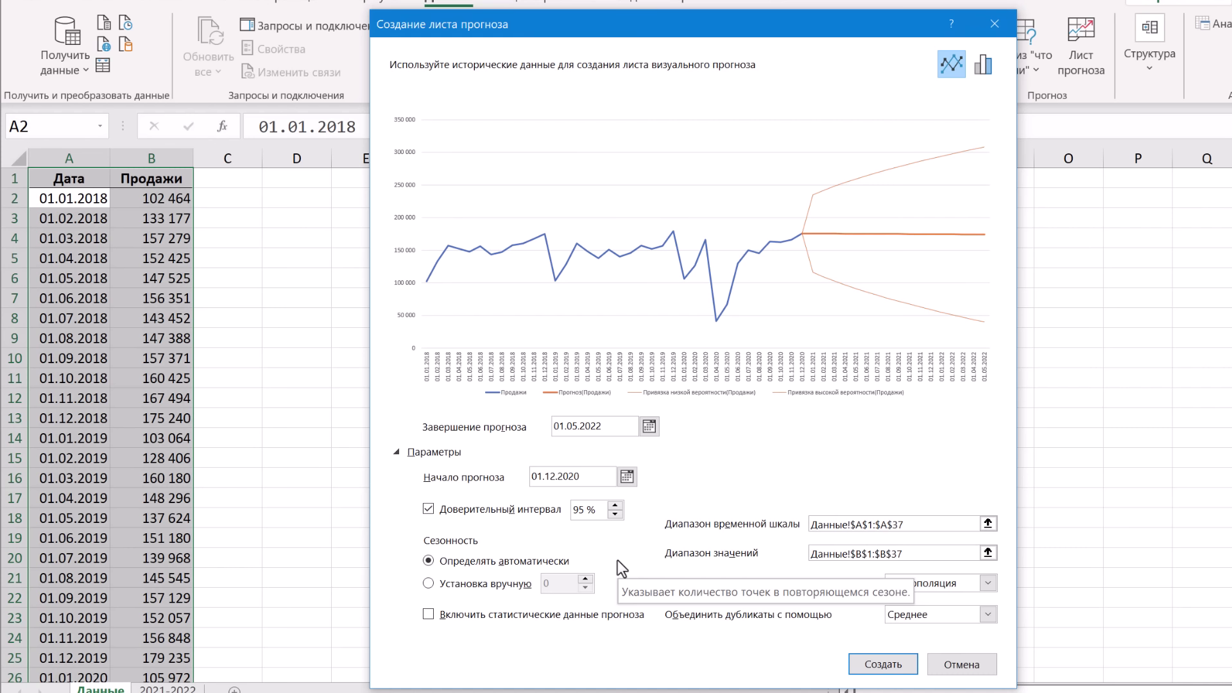
# Set the forecast seasonality manually to 12
pyautogui.click(444, 584)
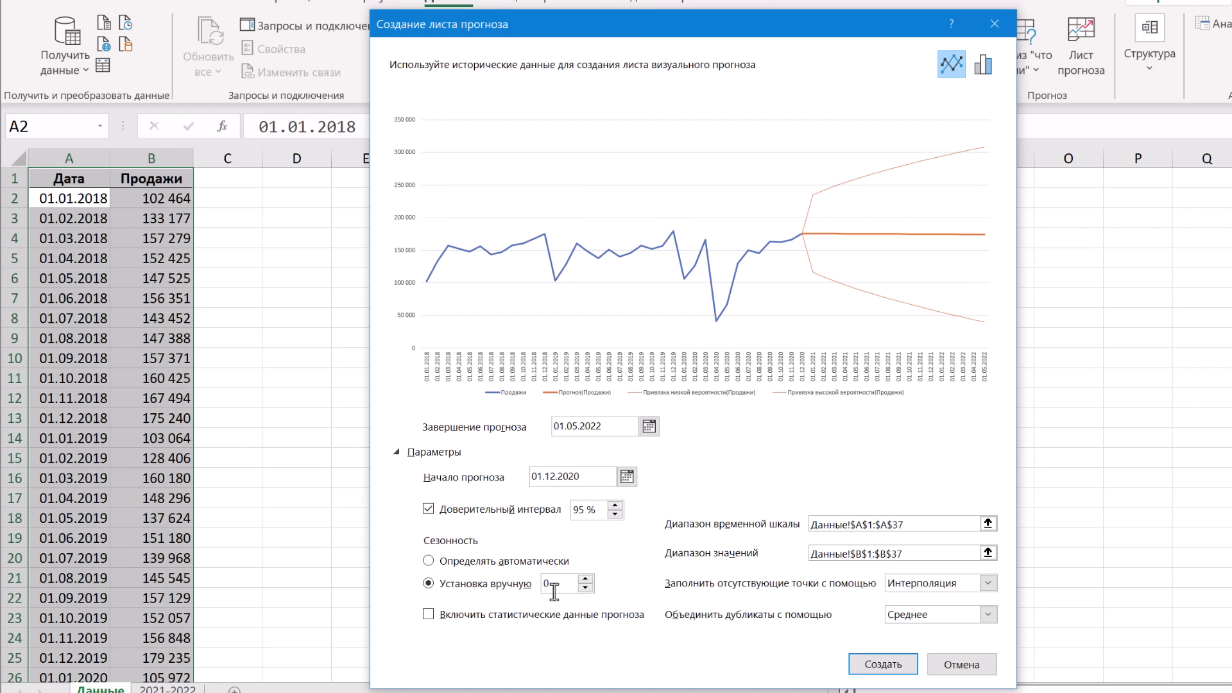
pyautogui.doubleClick(549, 583)
pyautogui.write('12')
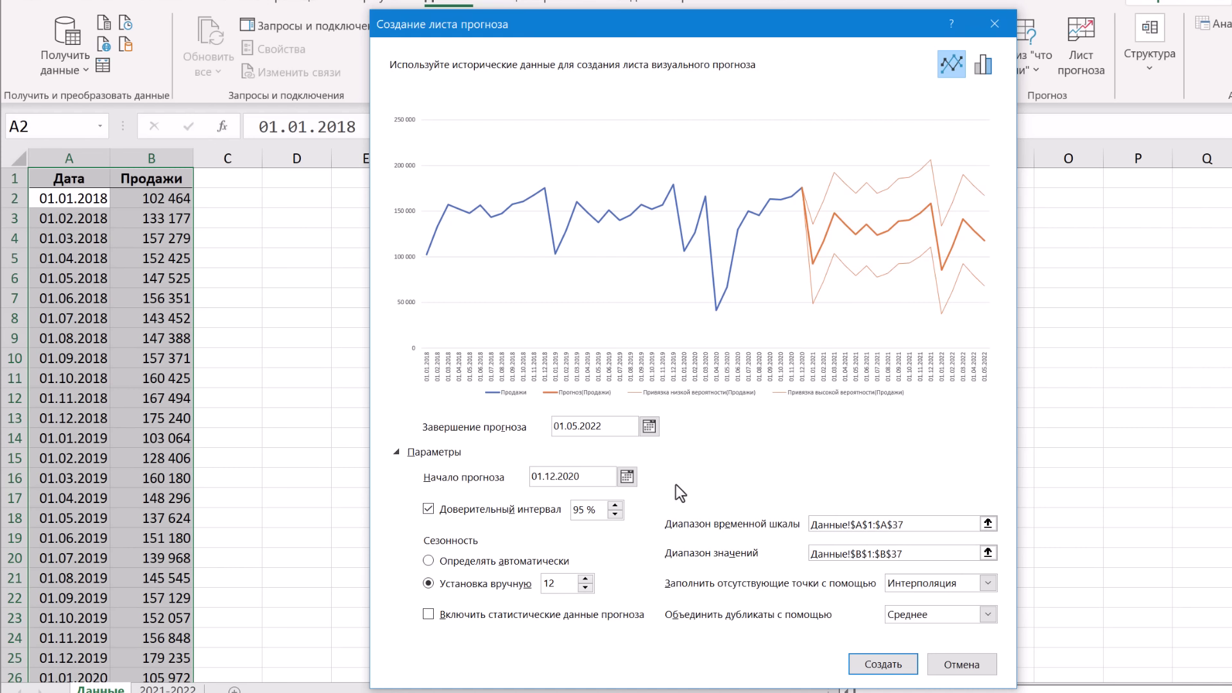
# Change the confidence interval to 90% after trying higher values and 80%
pyautogui.click(616, 510)
pyautogui.click(616, 510)
pyautogui.click(617, 510)
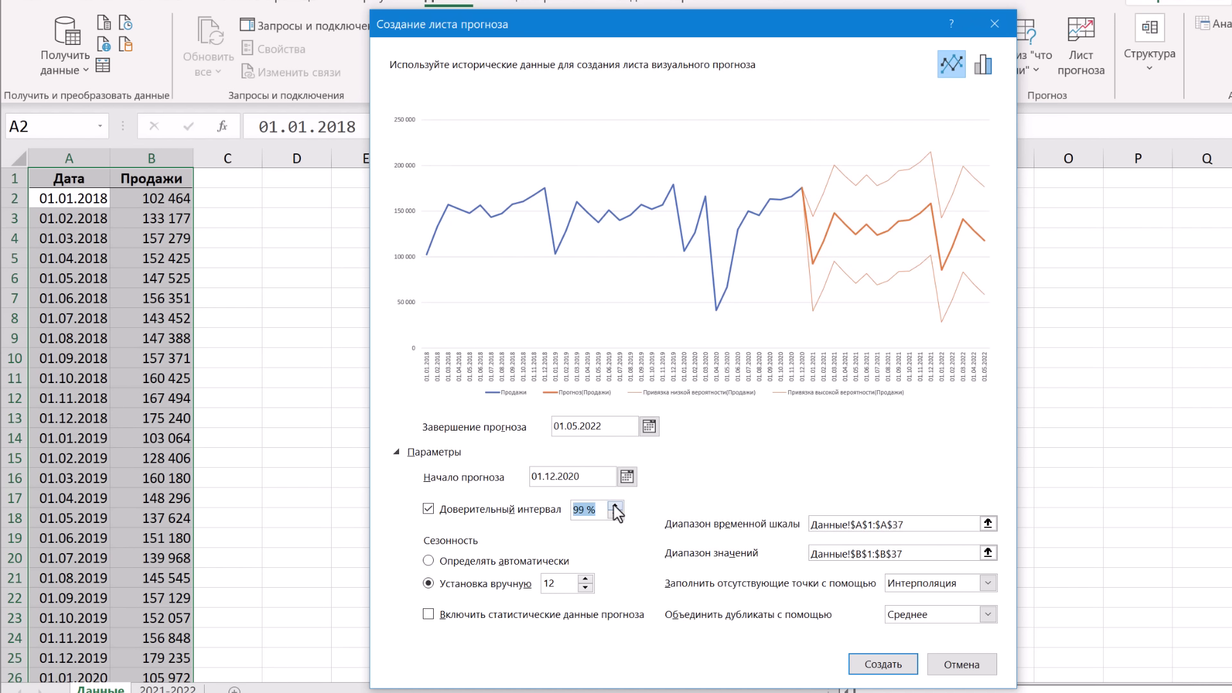
pyautogui.click(616, 510)
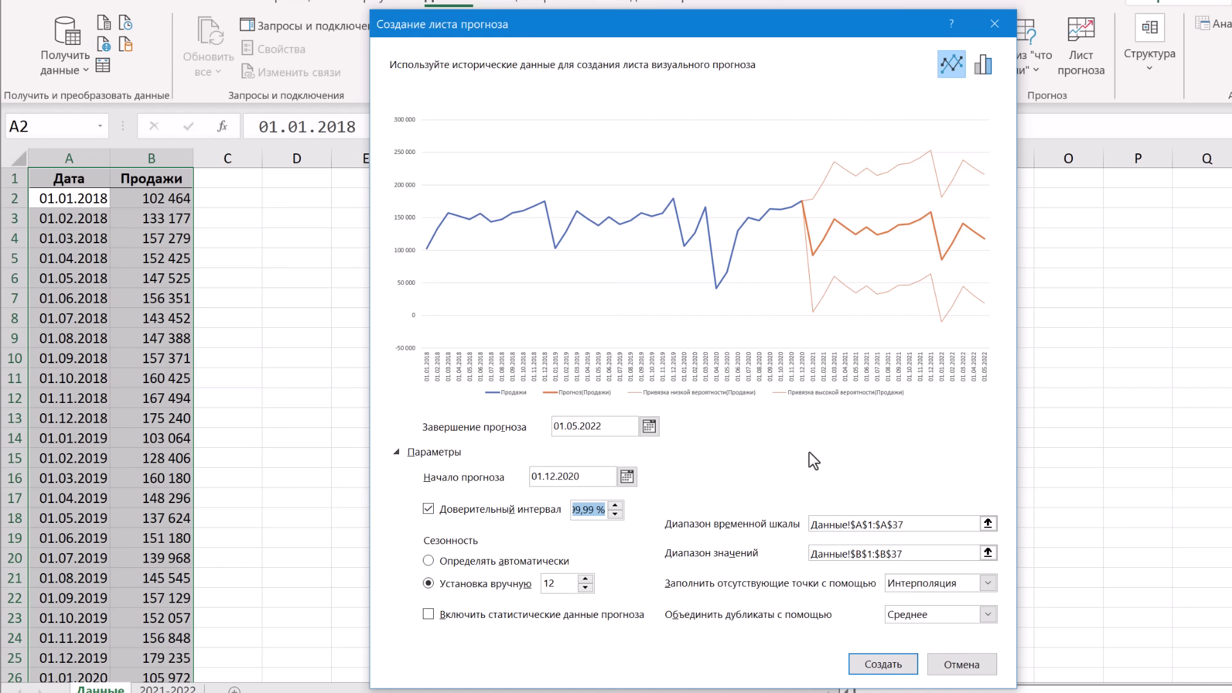
pyautogui.write('80')
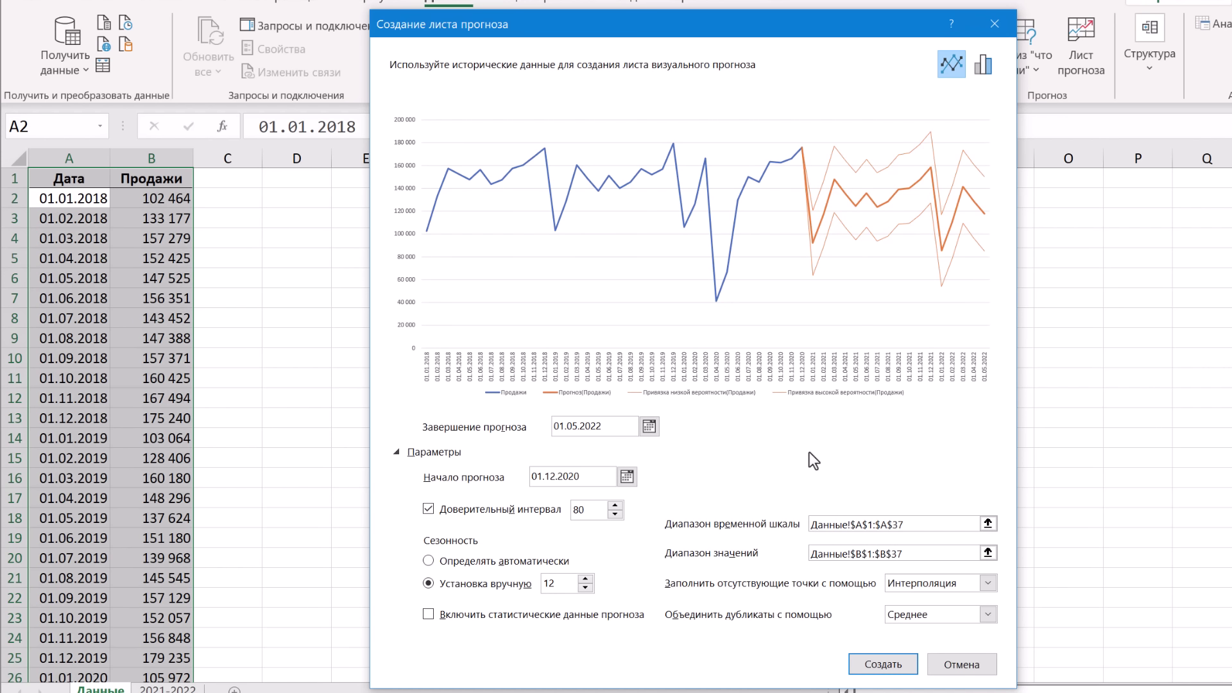
pyautogui.write('%')
pyautogui.moveTo(597, 510); pyautogui.dragTo(555, 517)
pyautogui.write('90')
pyautogui.write('%')
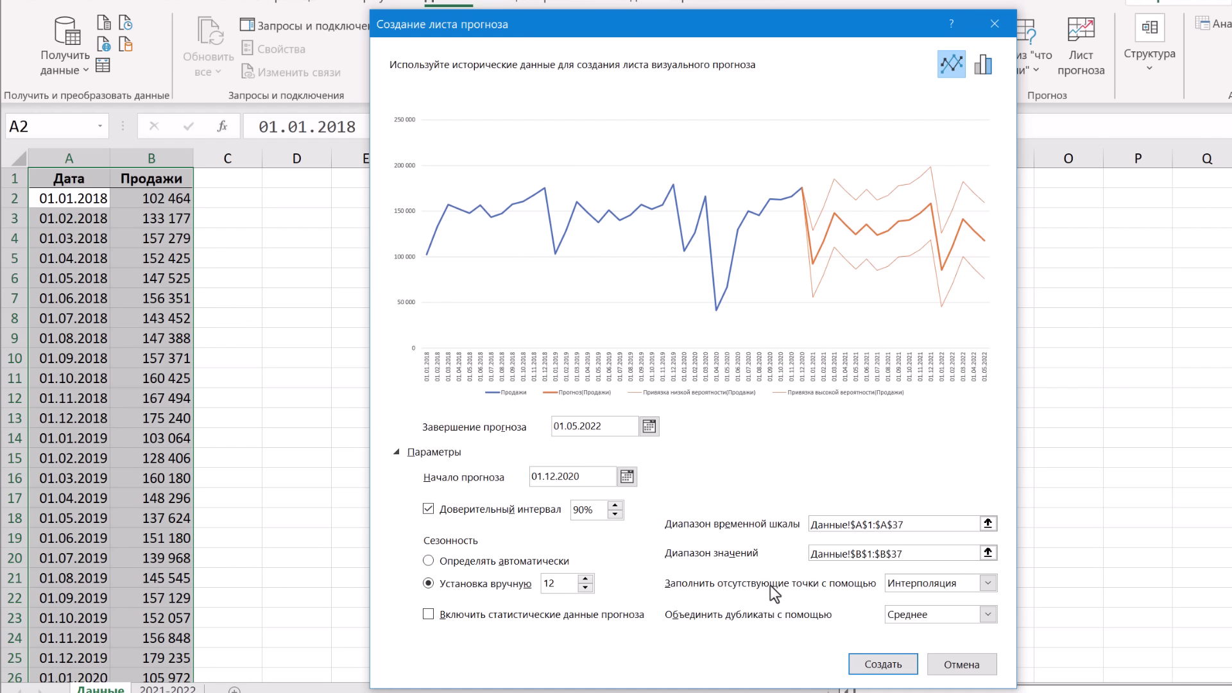
pyautogui.click(988, 585)
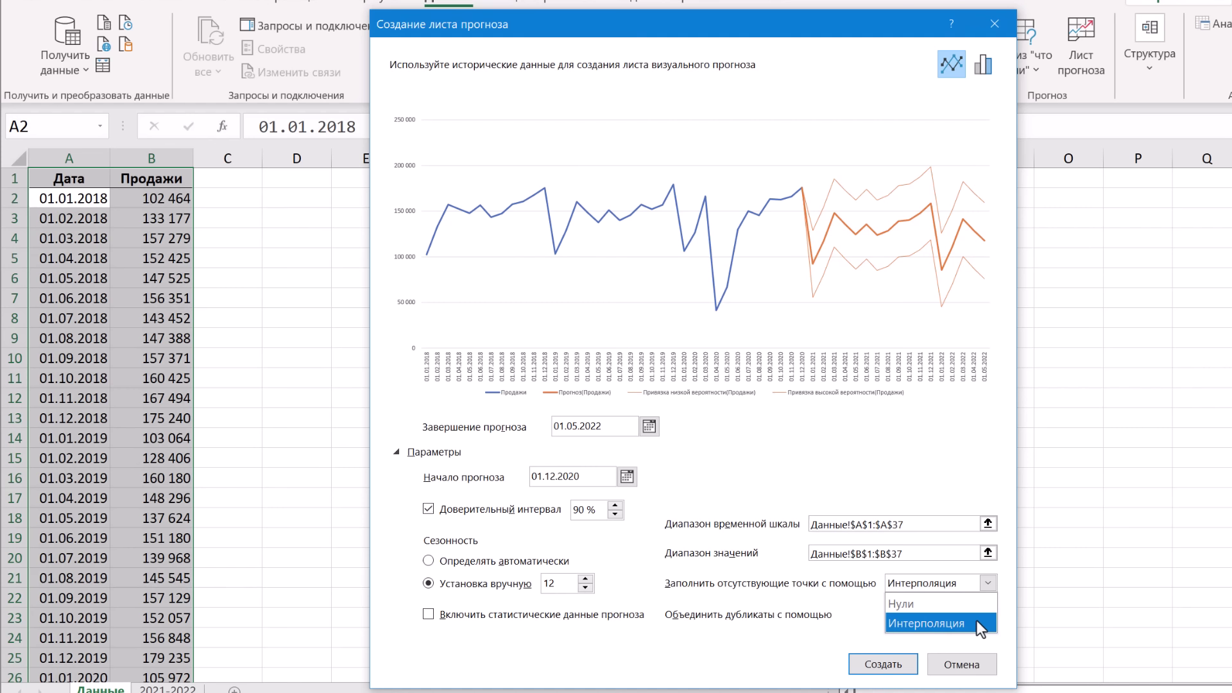
pyautogui.click(994, 586)
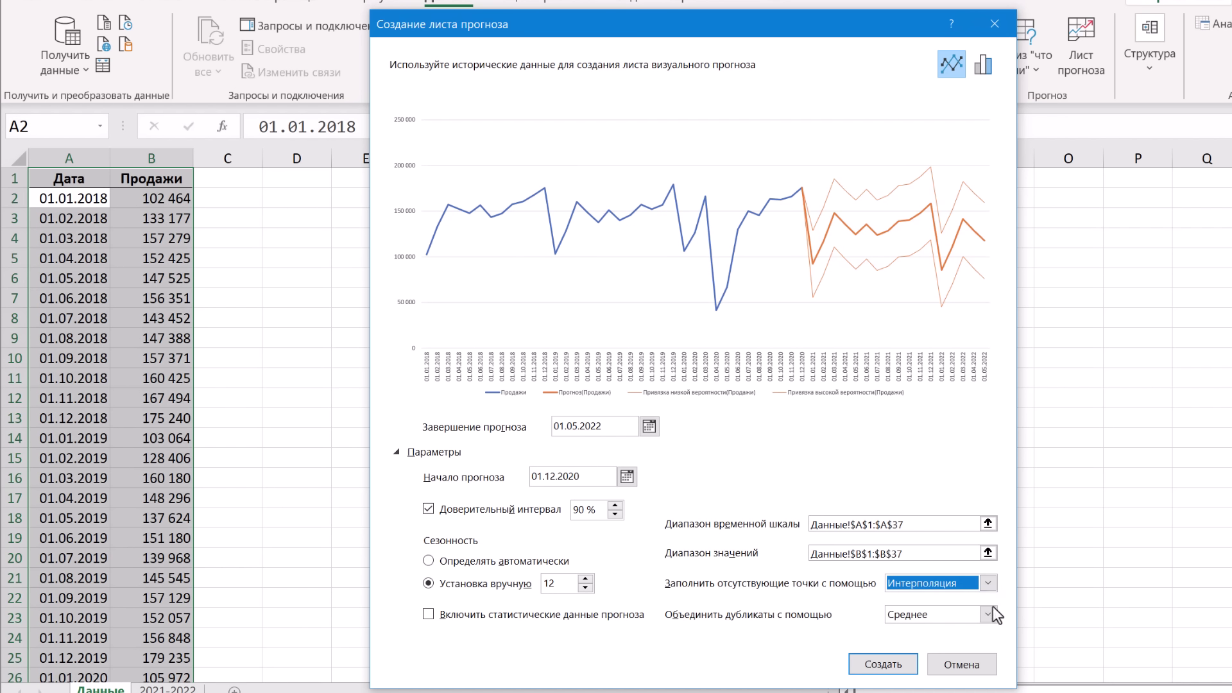
pyautogui.click(991, 614)
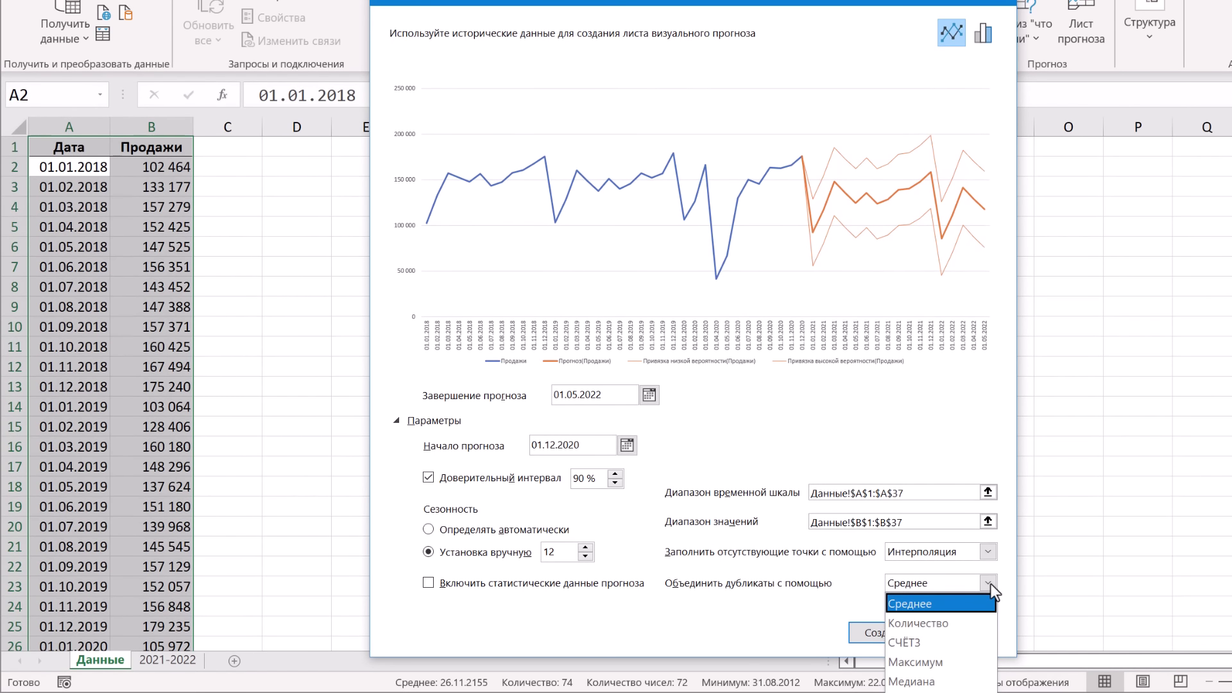
pyautogui.click(991, 584)
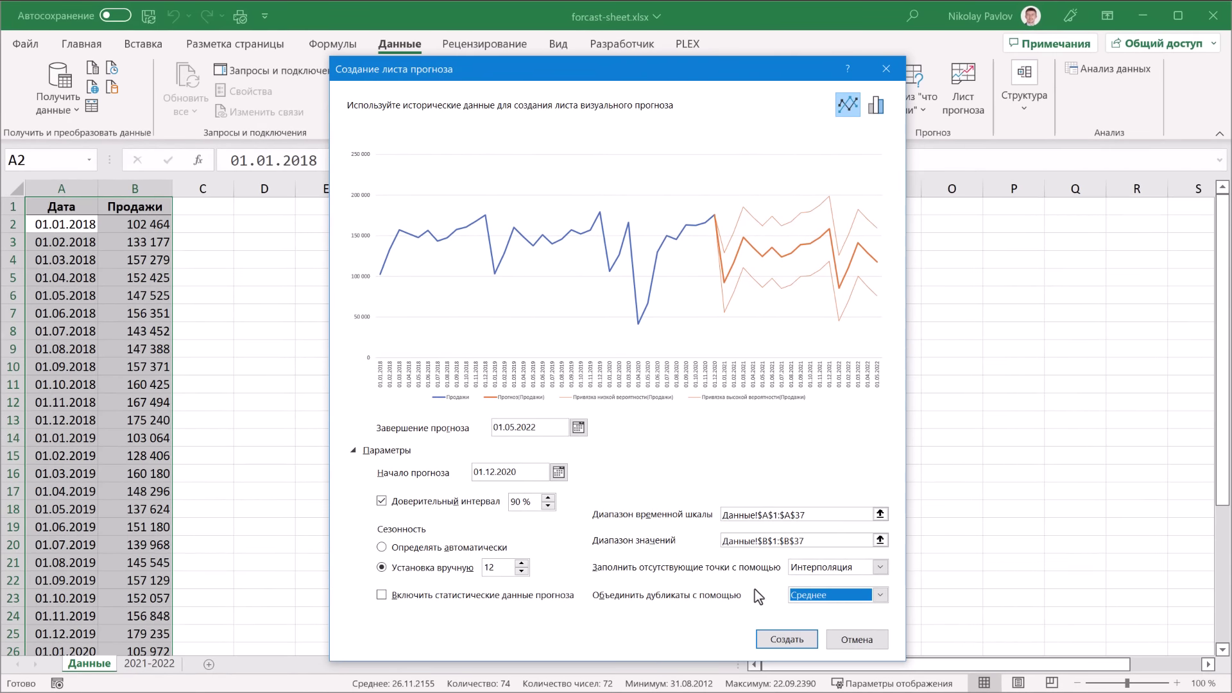
# Create forecast sheet Лист10, place the chart beside the table, and scroll to its 2022 end
pyautogui.click(792, 642)
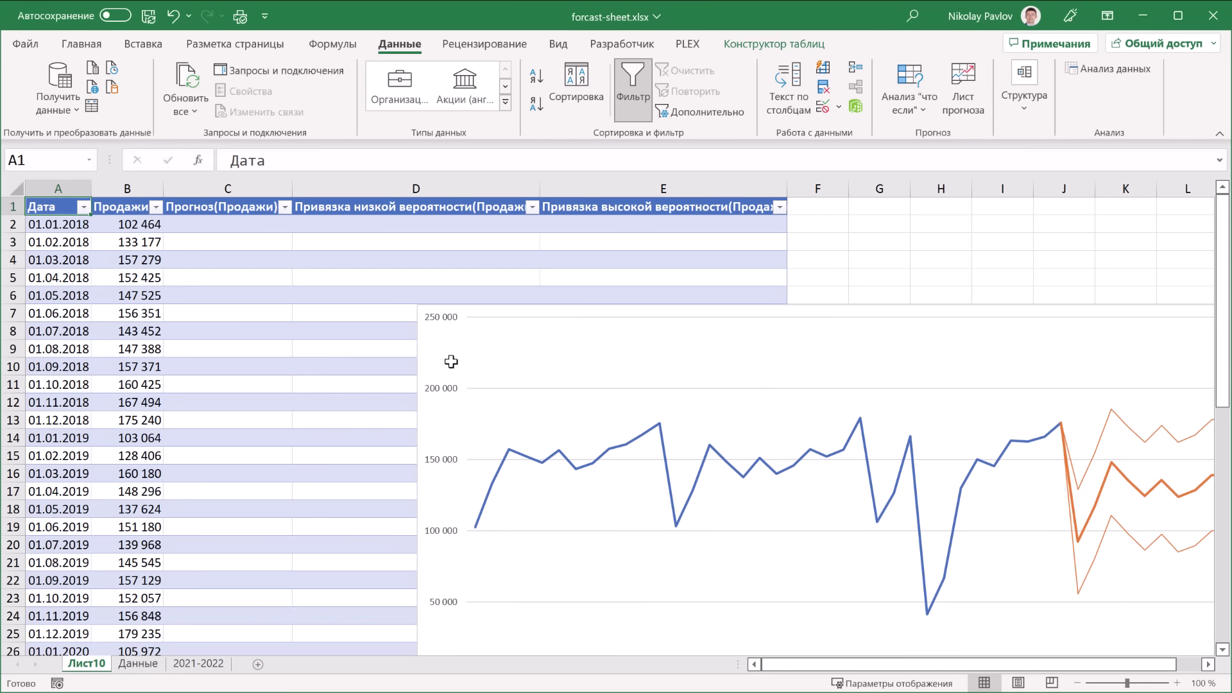
pyautogui.moveTo(479, 308)
pyautogui.mouseDown()
pyautogui.moveTo(803, 274)
pyautogui.moveTo(891, 208)
pyautogui.mouseUp()
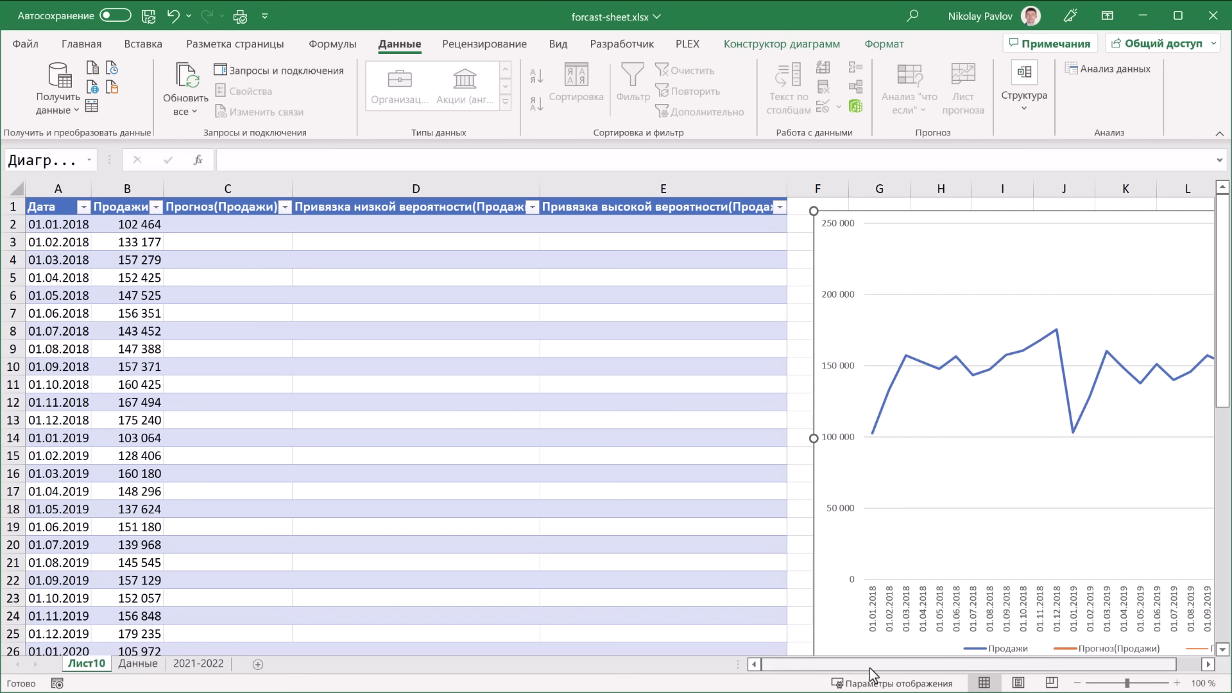
pyautogui.click(1209, 665)
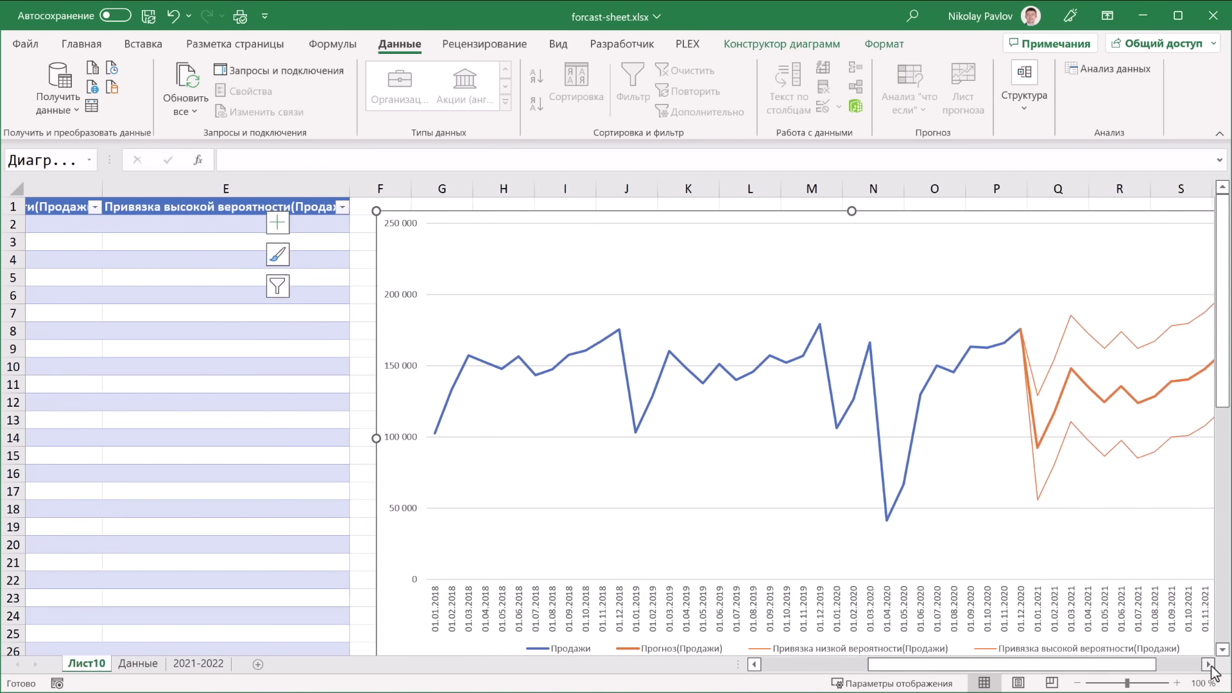
pyautogui.click(1209, 665)
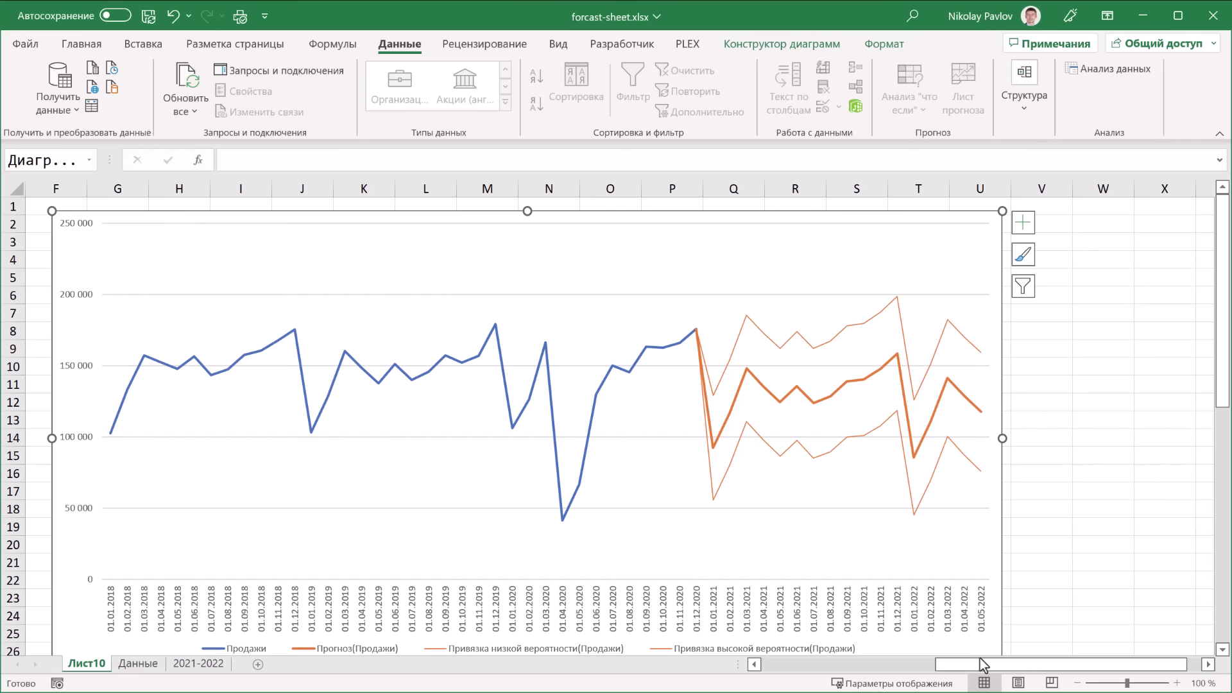
pyautogui.moveTo(978, 664); pyautogui.dragTo(784, 686)
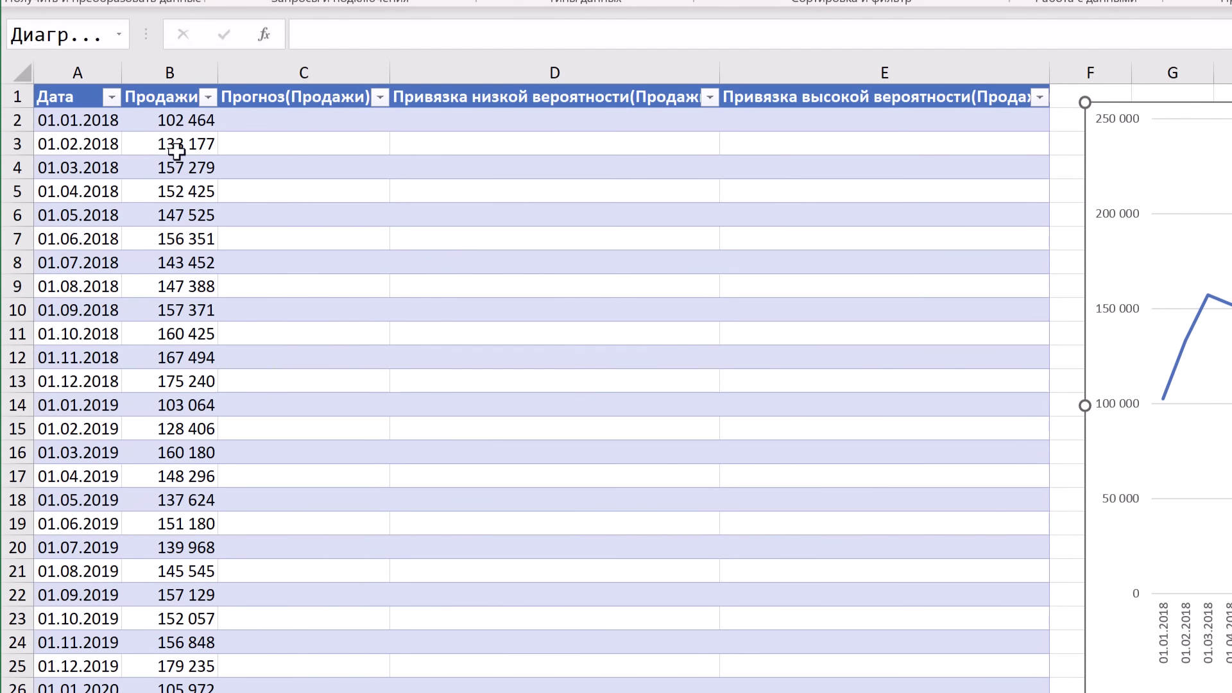
# Check row 37's sales, forecast, low-bound and high-bound values in B37 through E37
pyautogui.scroll(-1, 179, 474)
pyautogui.scroll(-2, 180, 474)
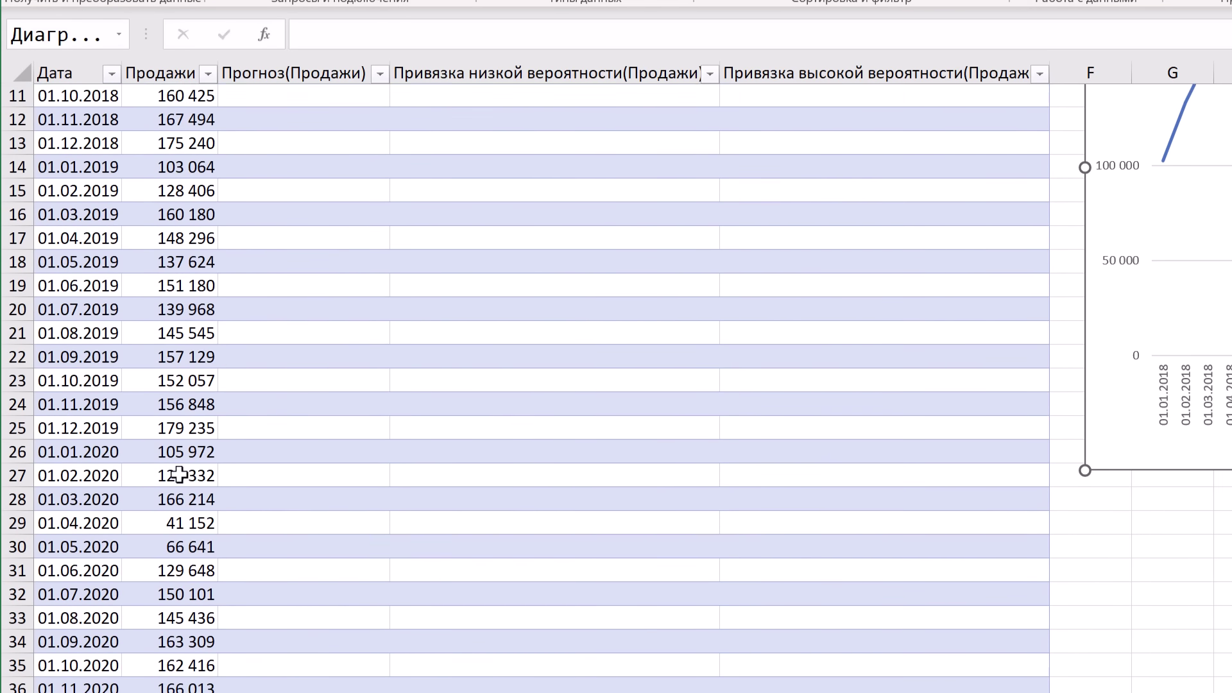
pyautogui.scroll(-3, 174, 450)
pyautogui.scroll(-1, 174, 478)
pyautogui.scroll(-1, 177, 488)
pyautogui.scroll(-1, 177, 487)
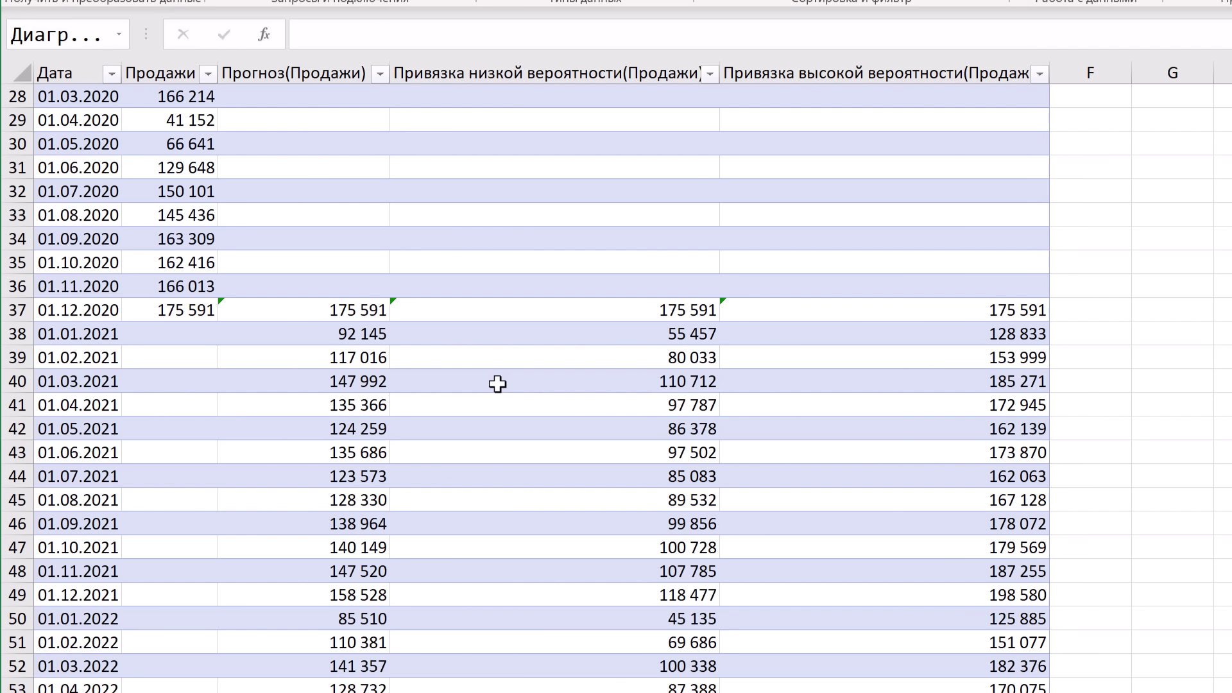
pyautogui.click(205, 311)
pyautogui.click(321, 308)
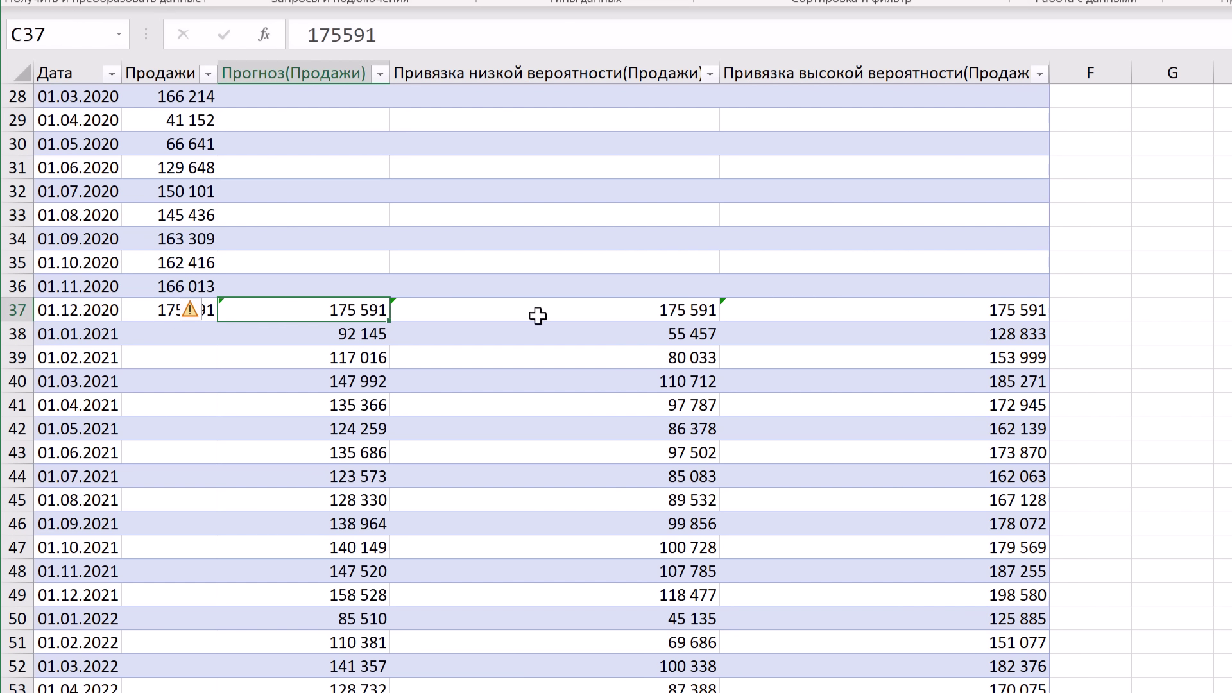
pyautogui.click(658, 305)
pyautogui.click(865, 306)
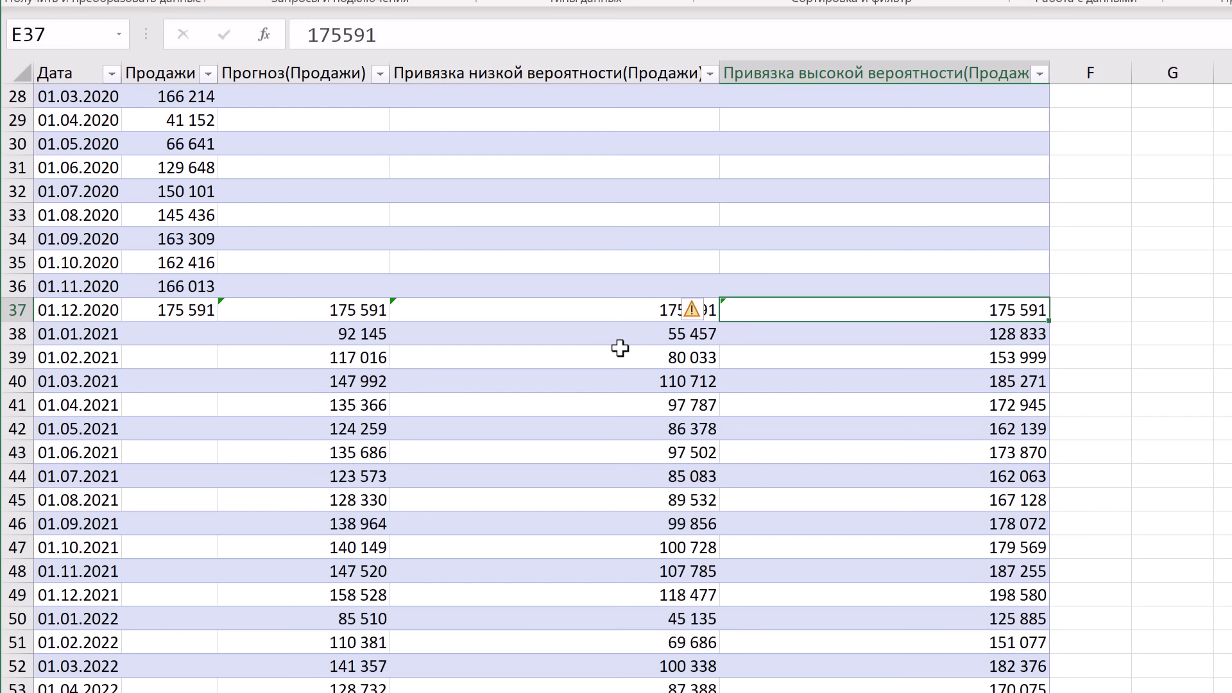
# Inspect the C38, D38 and E38 formulas, highlighting the 0,9 confidence argument in D38
pyautogui.click(345, 334)
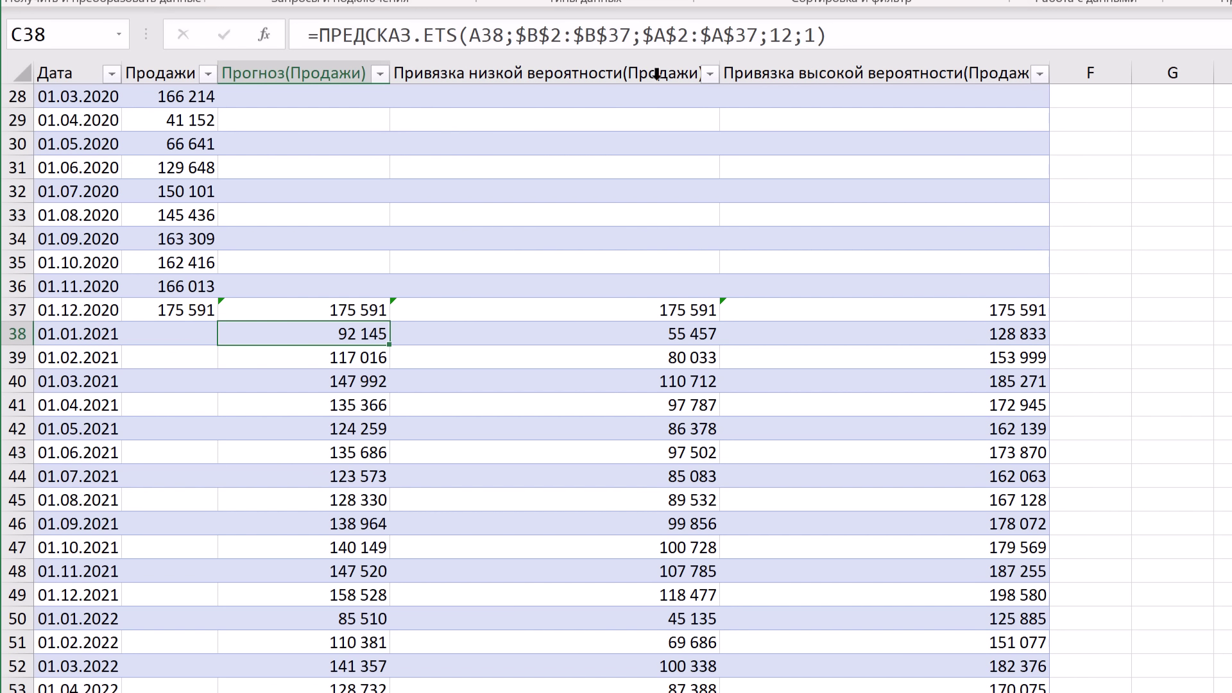
pyautogui.click(850, 35)
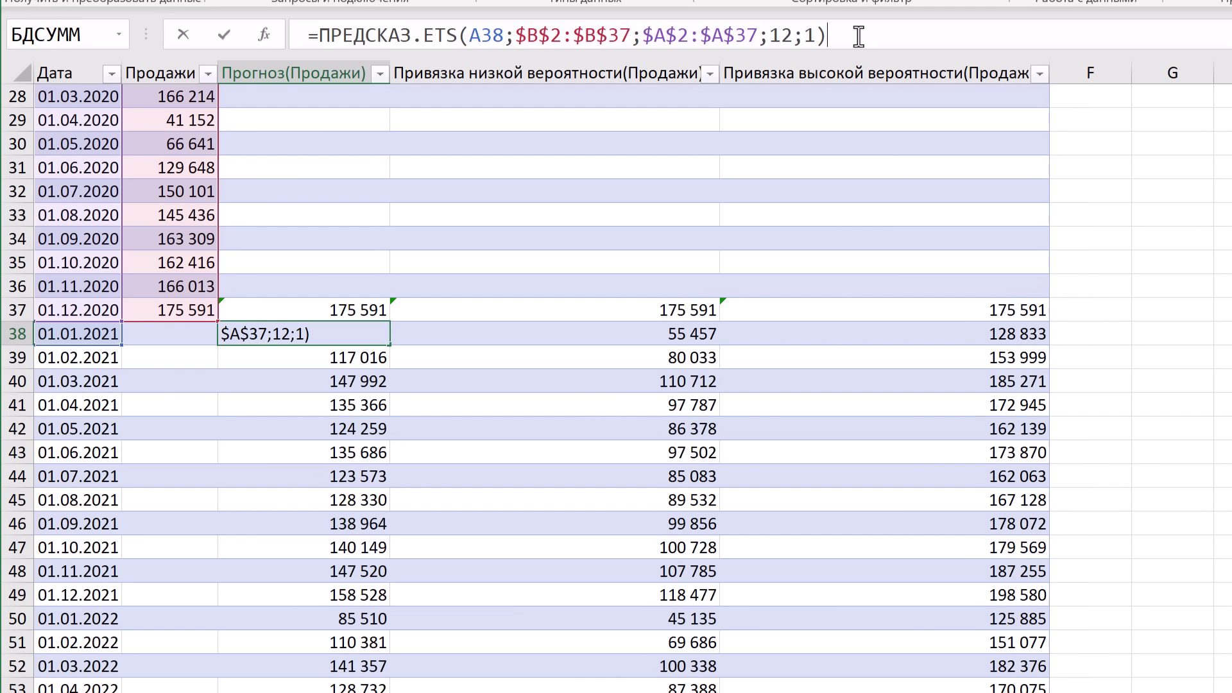
pyautogui.hotkey('ctrl', 'Return')
pyautogui.press('Right')
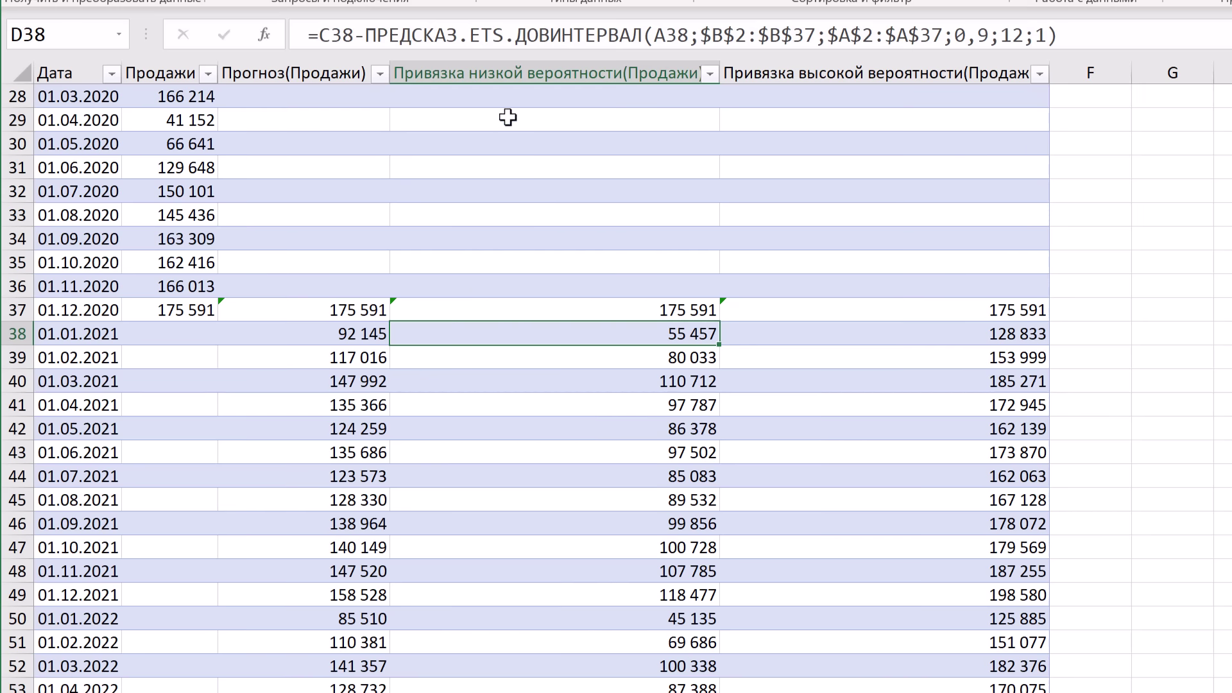
pyautogui.click(741, 333)
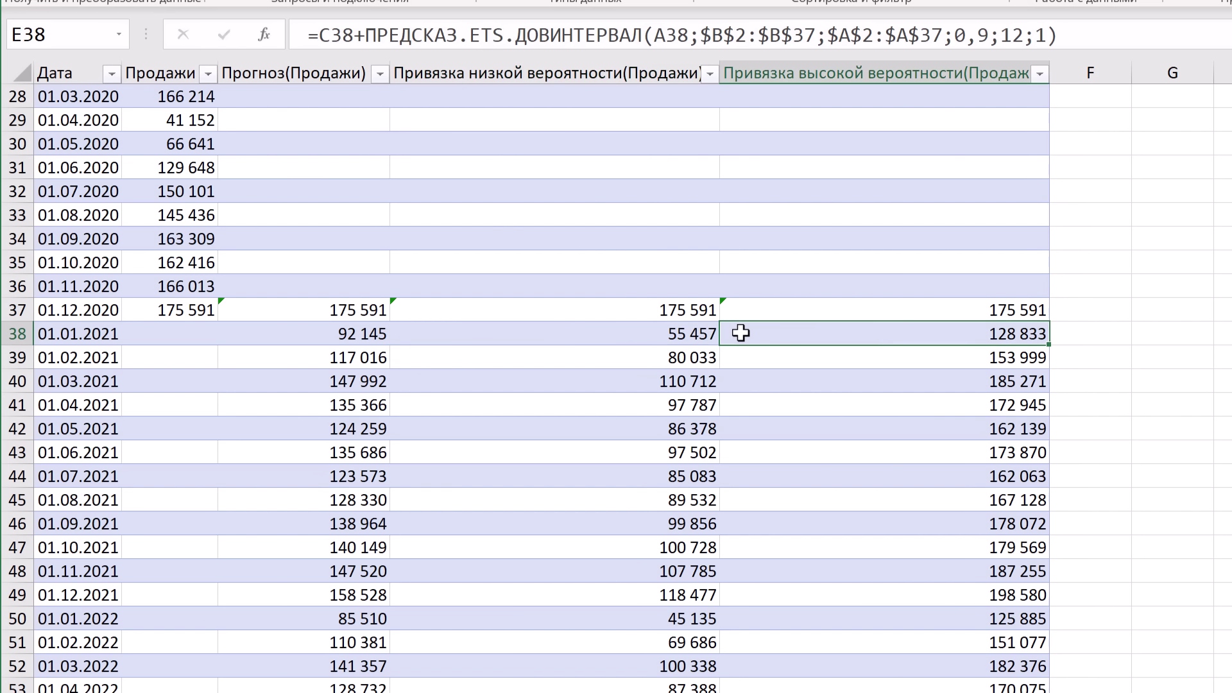
pyautogui.click(637, 330)
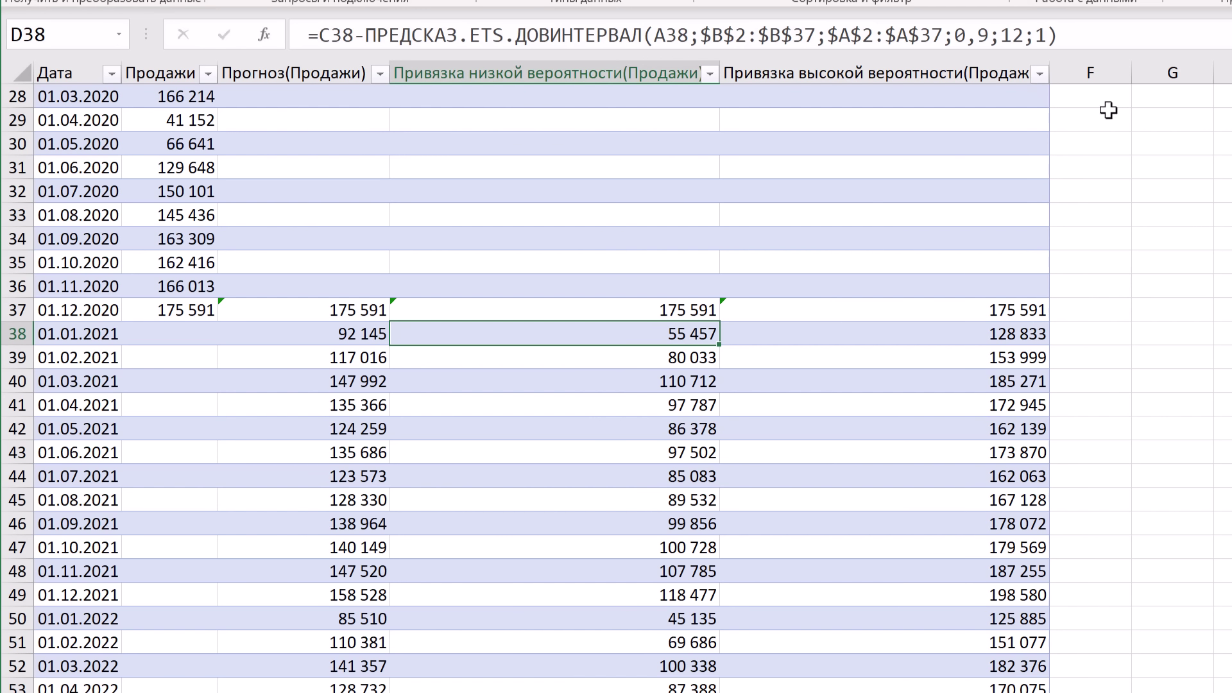
pyautogui.click(1082, 37)
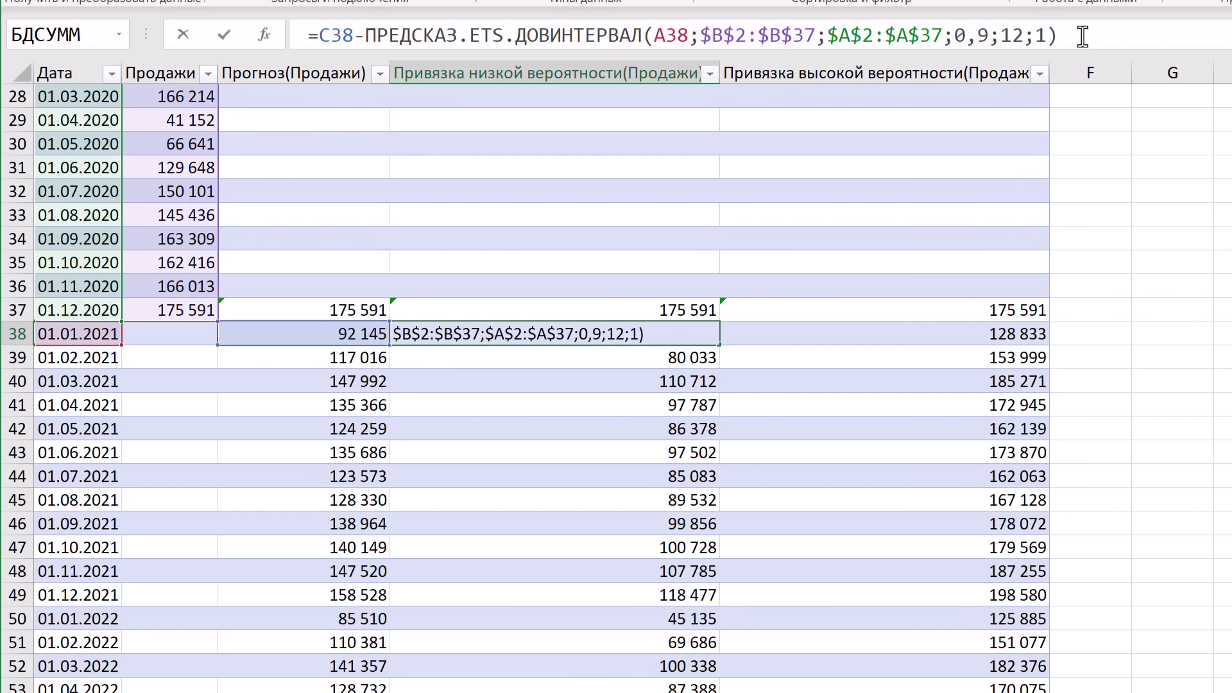
pyautogui.moveTo(954, 37); pyautogui.dragTo(990, 37)
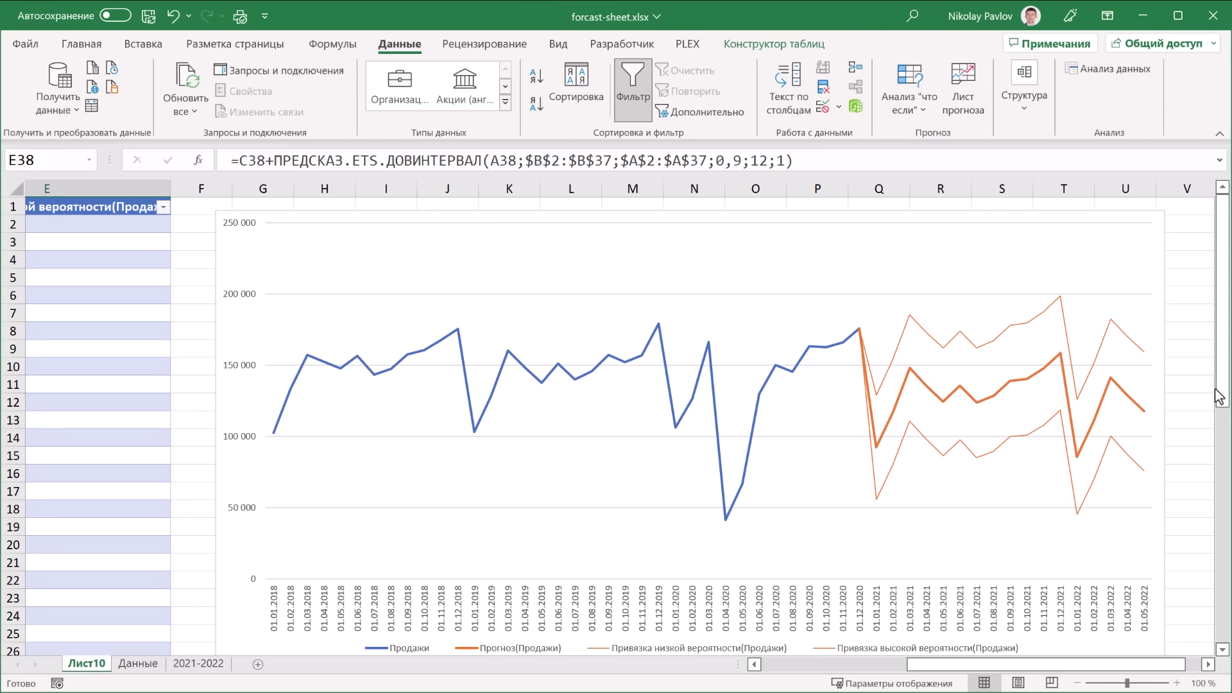
# Move the chart aside and add a Коридор header in F1 to extend the table
pyautogui.moveTo(218, 231); pyautogui.dragTo(338, 230)
pyautogui.click(208, 207)
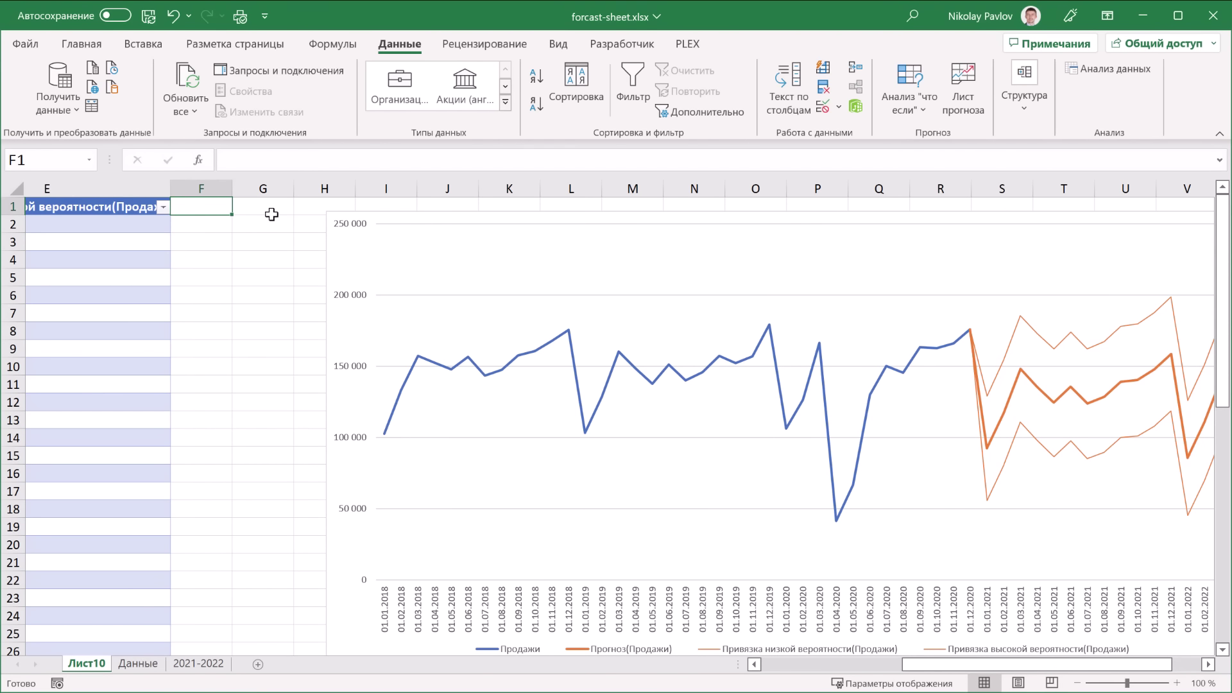
pyautogui.write('Коридор')
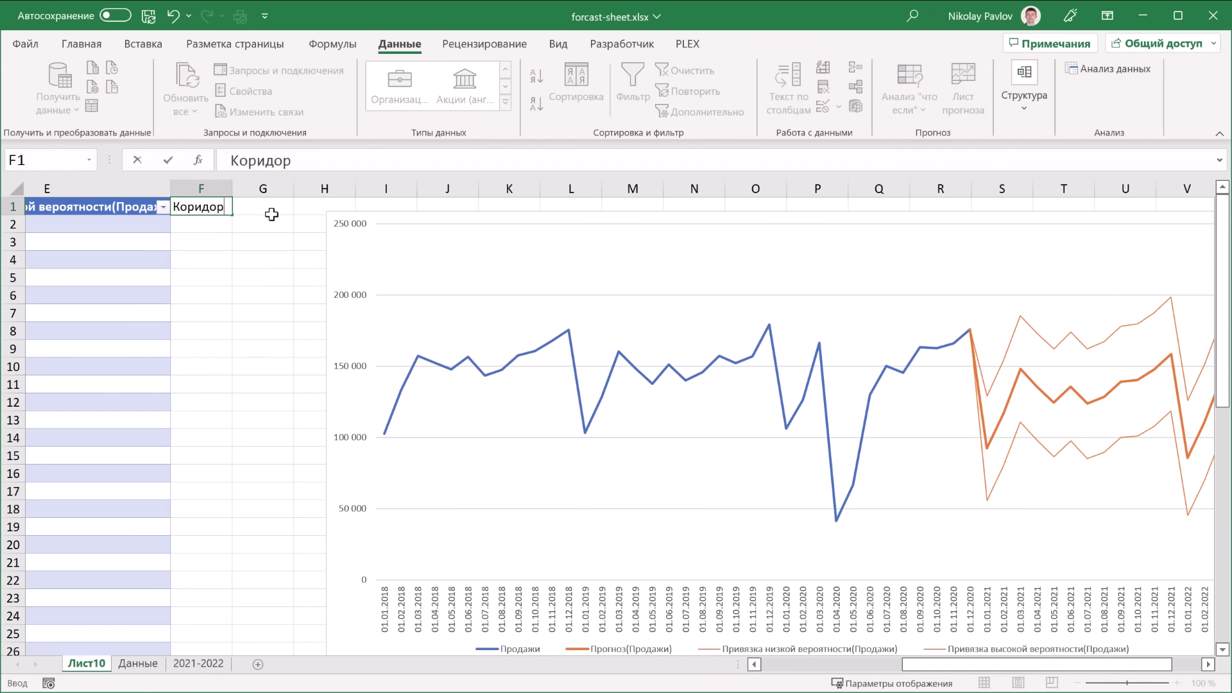
pyautogui.press('Return')
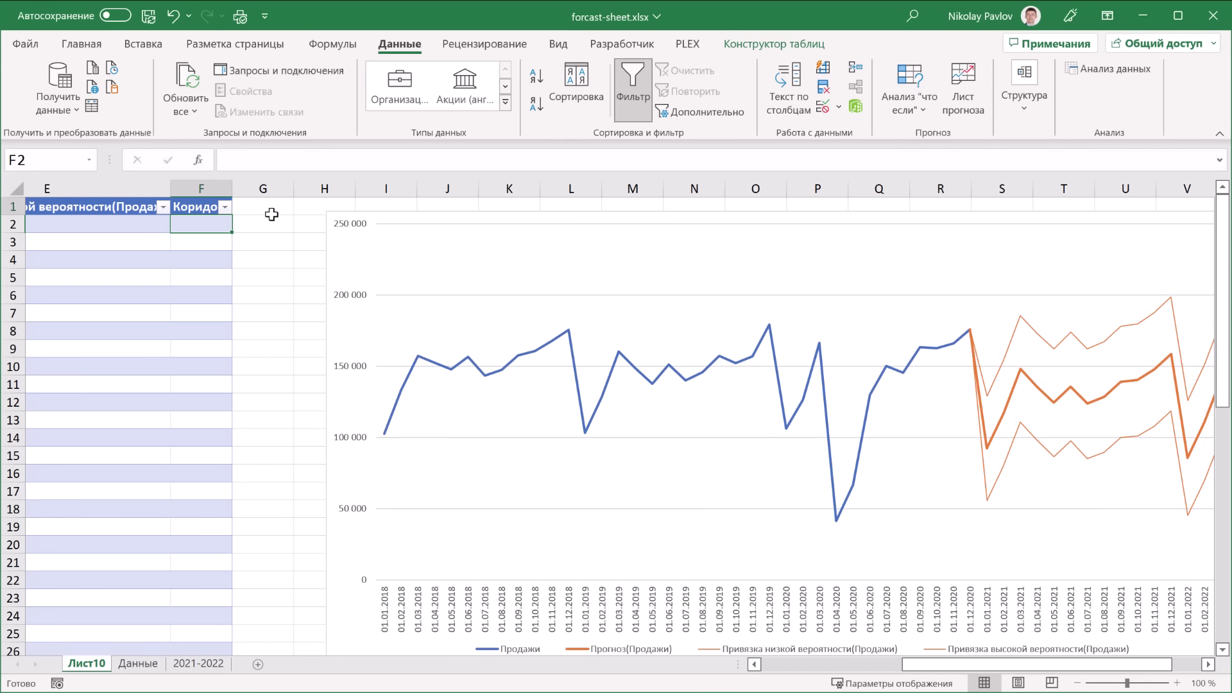
# Fill Коридор with the high bound minus the low bound, then check the column
pyautogui.hscroll(-3, 271, 214)
pyautogui.write('=')
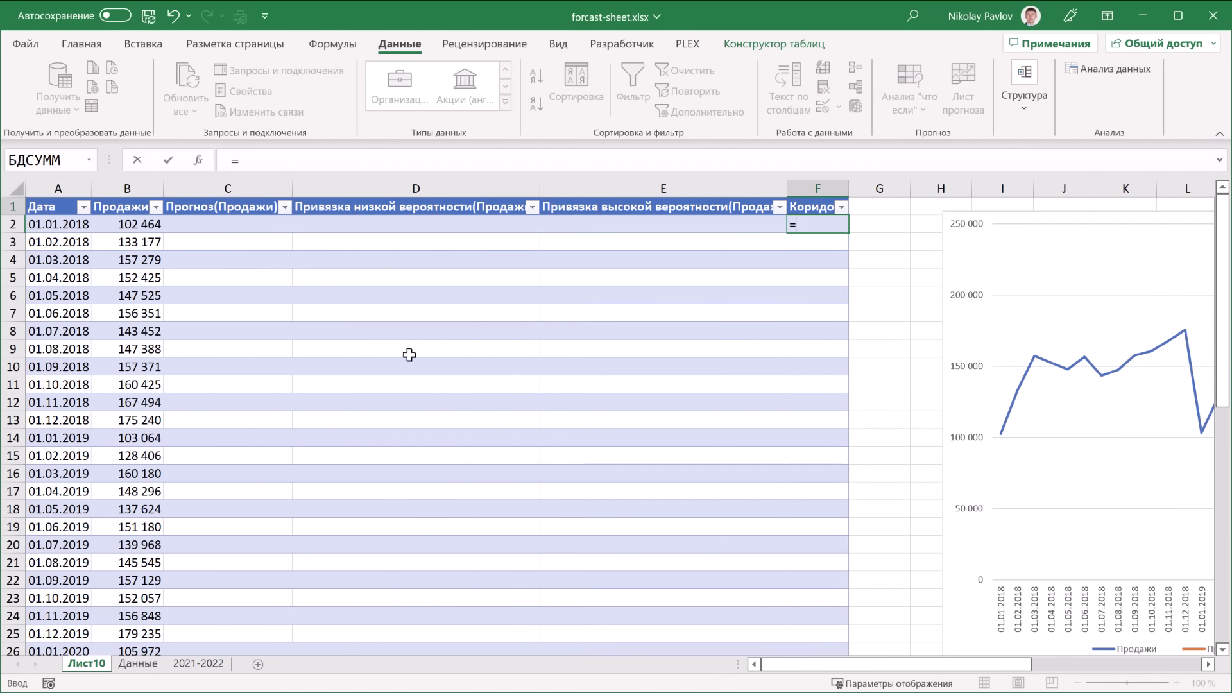
pyautogui.click(643, 223)
pyautogui.write('-')
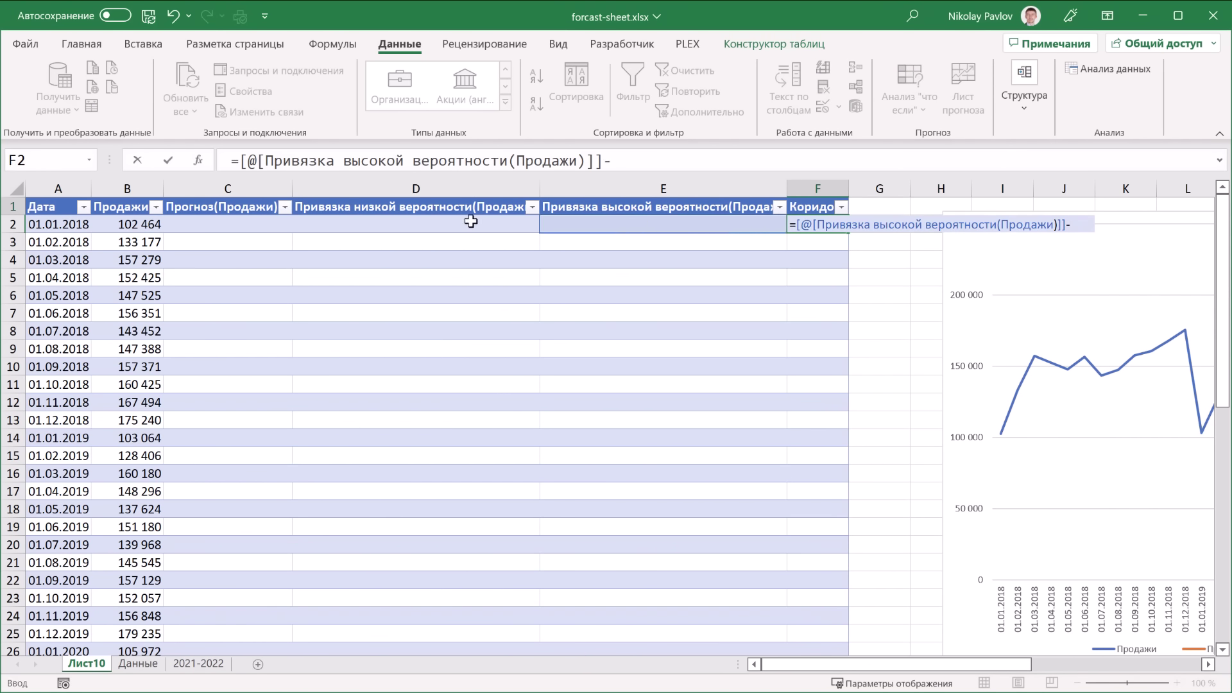
pyautogui.click(472, 224)
pyautogui.press('Return')
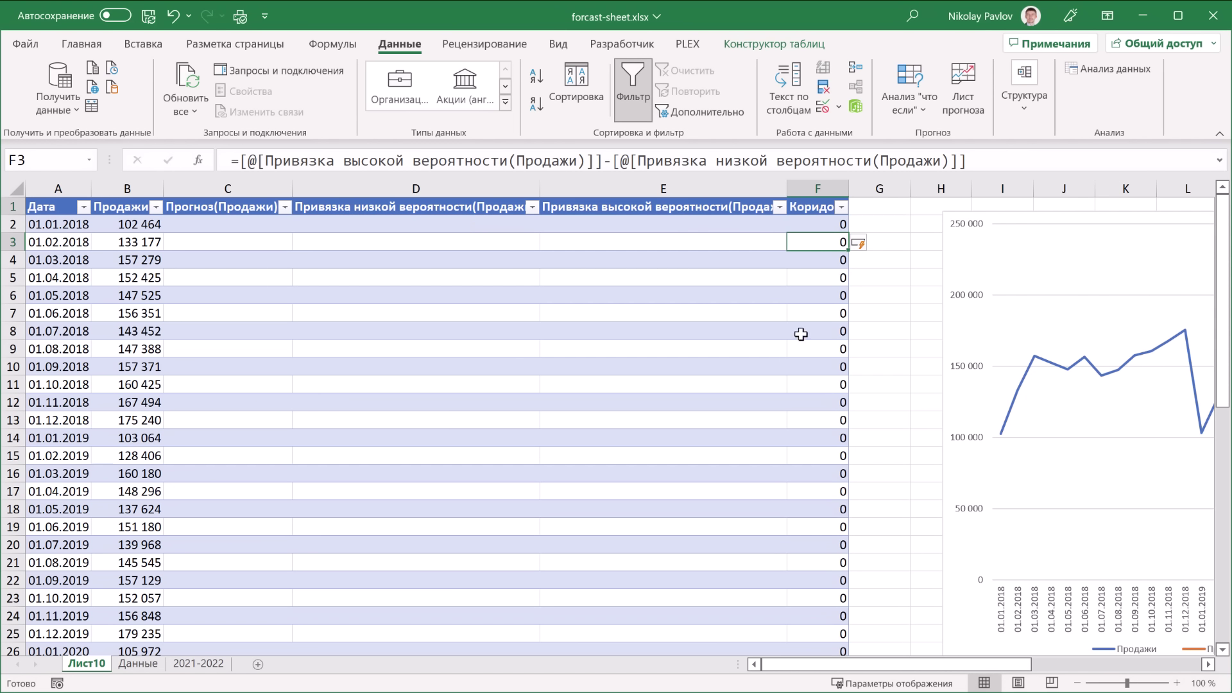
pyautogui.scroll(-3, 800, 334)
pyautogui.scroll(-4, 801, 337)
pyautogui.scroll(-3, 801, 338)
pyautogui.scroll(-1, 801, 340)
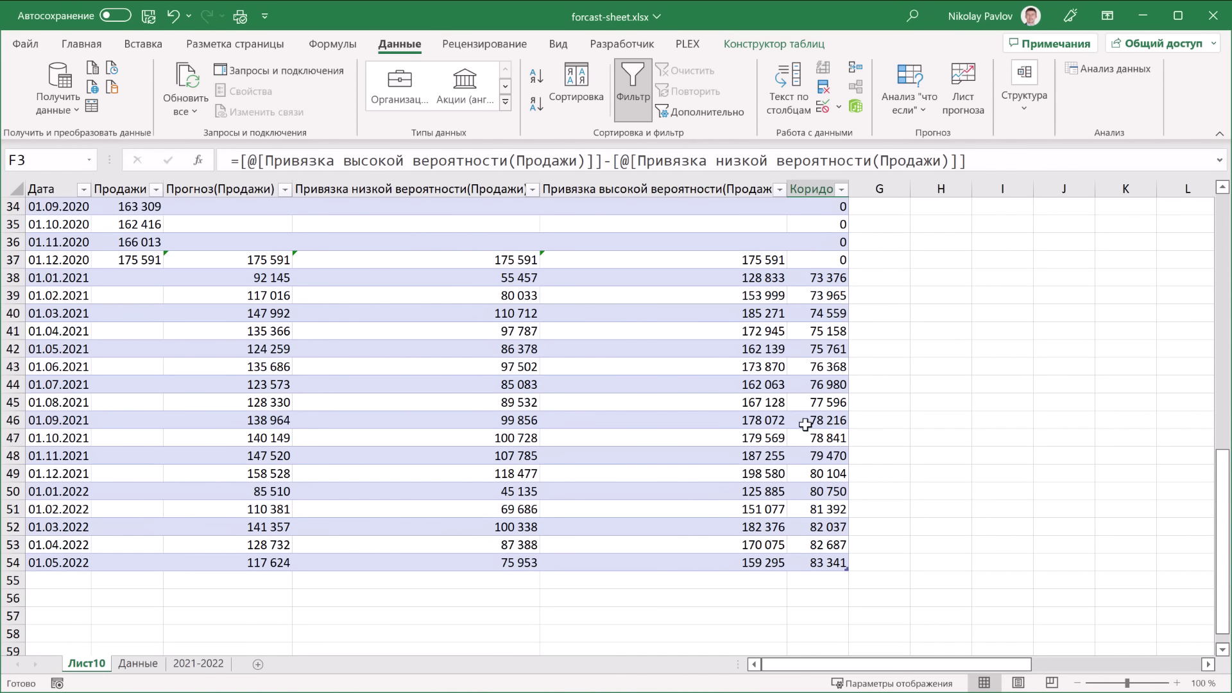
pyautogui.scroll(5, 805, 424)
pyautogui.scroll(4, 807, 430)
pyautogui.scroll(2, 807, 435)
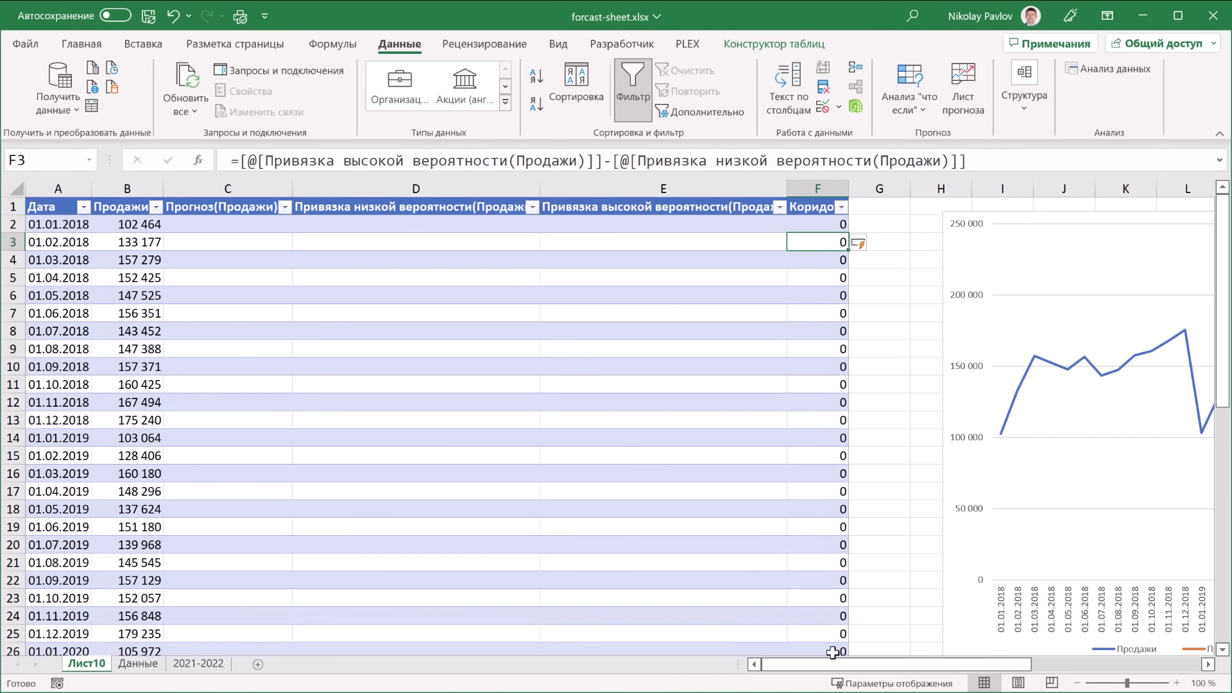
# Remove the high-confidence-bound series from the forecast chart through Select Data
pyautogui.moveTo(835, 667); pyautogui.dragTo(996, 668)
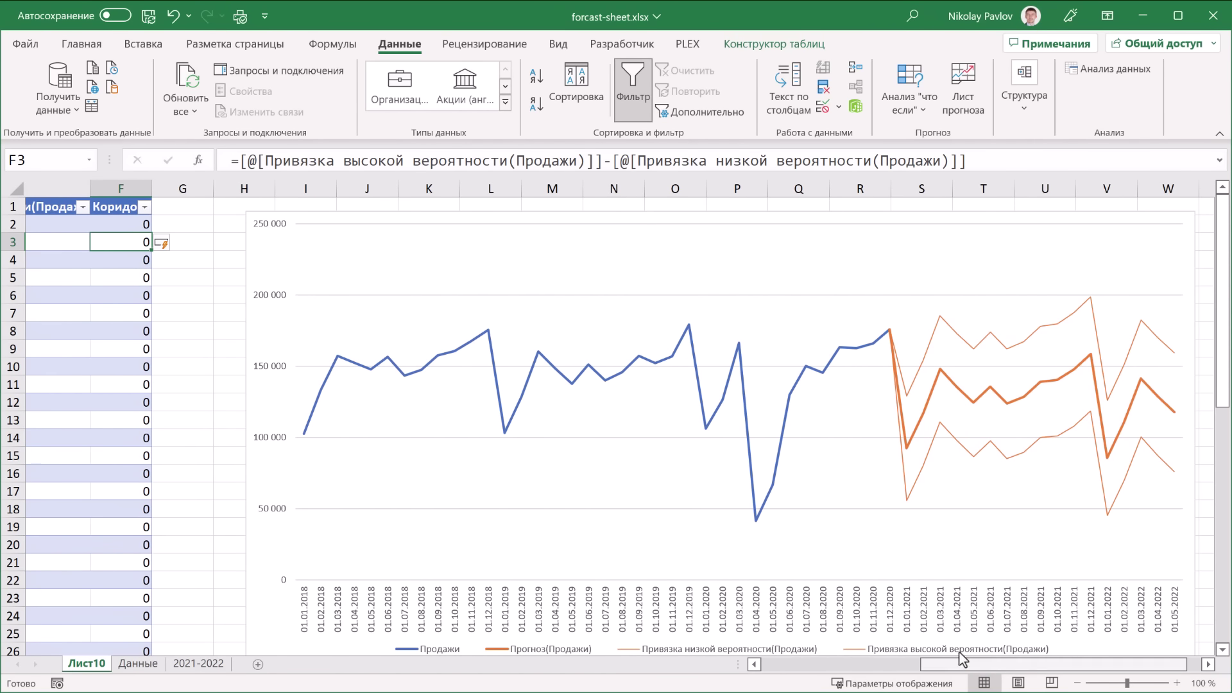
pyautogui.rightClick(480, 256)
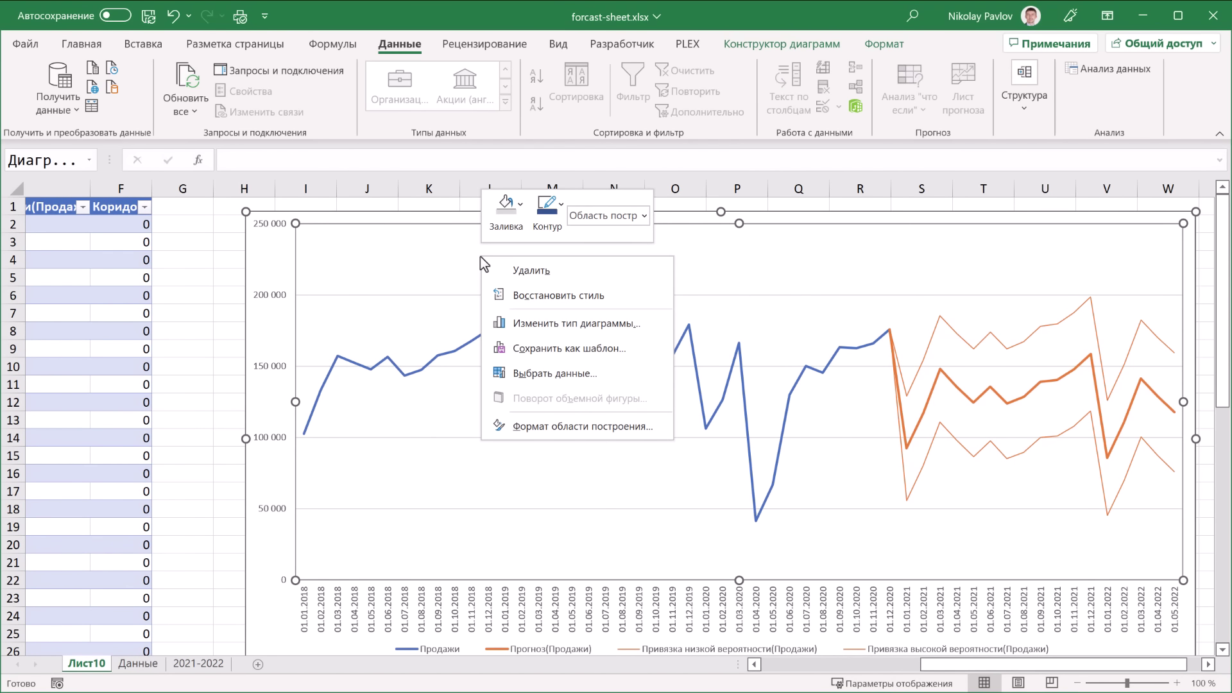
pyautogui.click(547, 372)
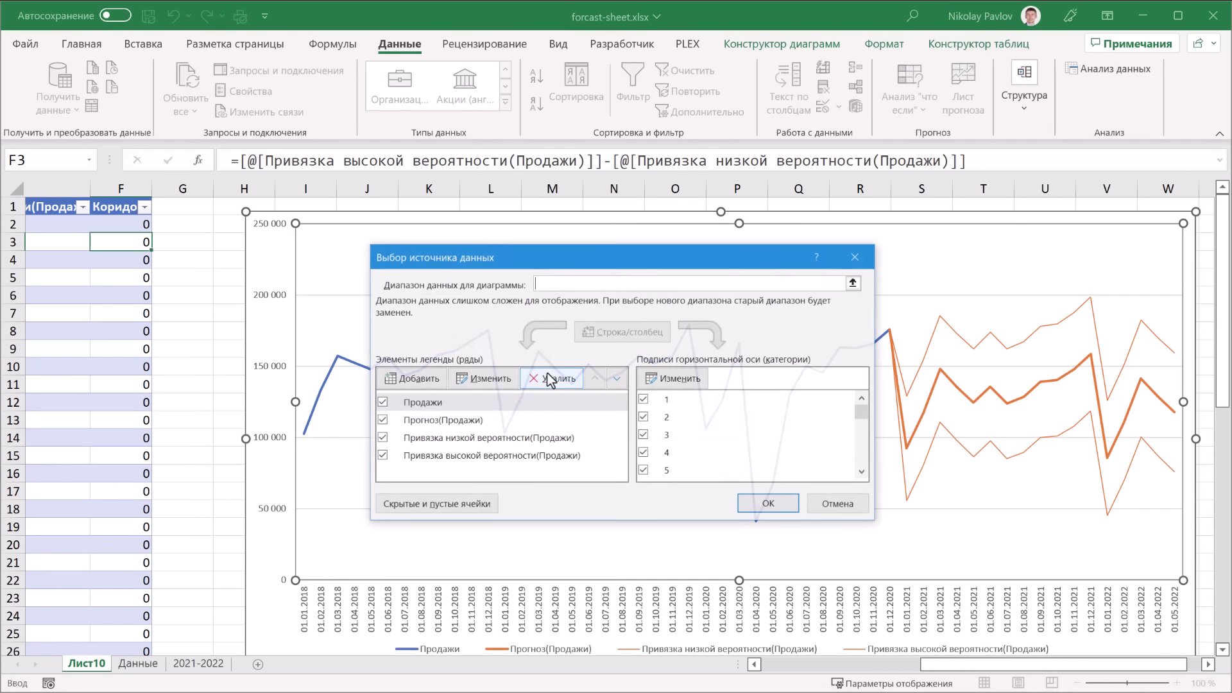
pyautogui.click(455, 457)
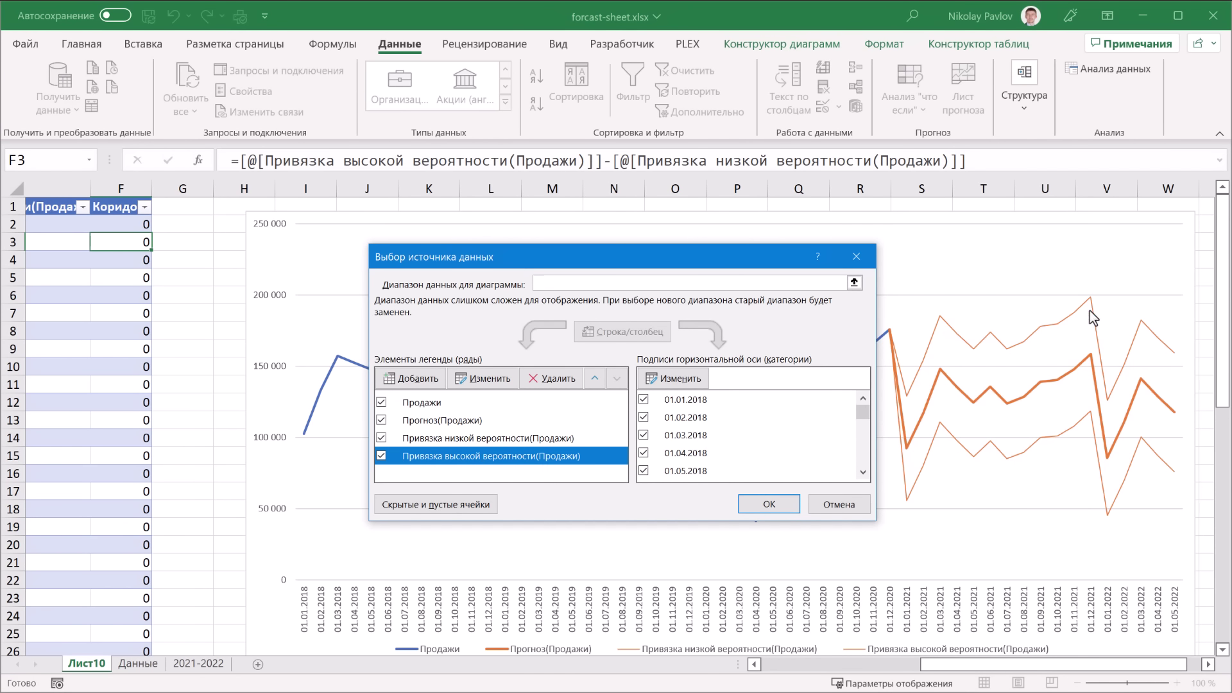
pyautogui.click(546, 380)
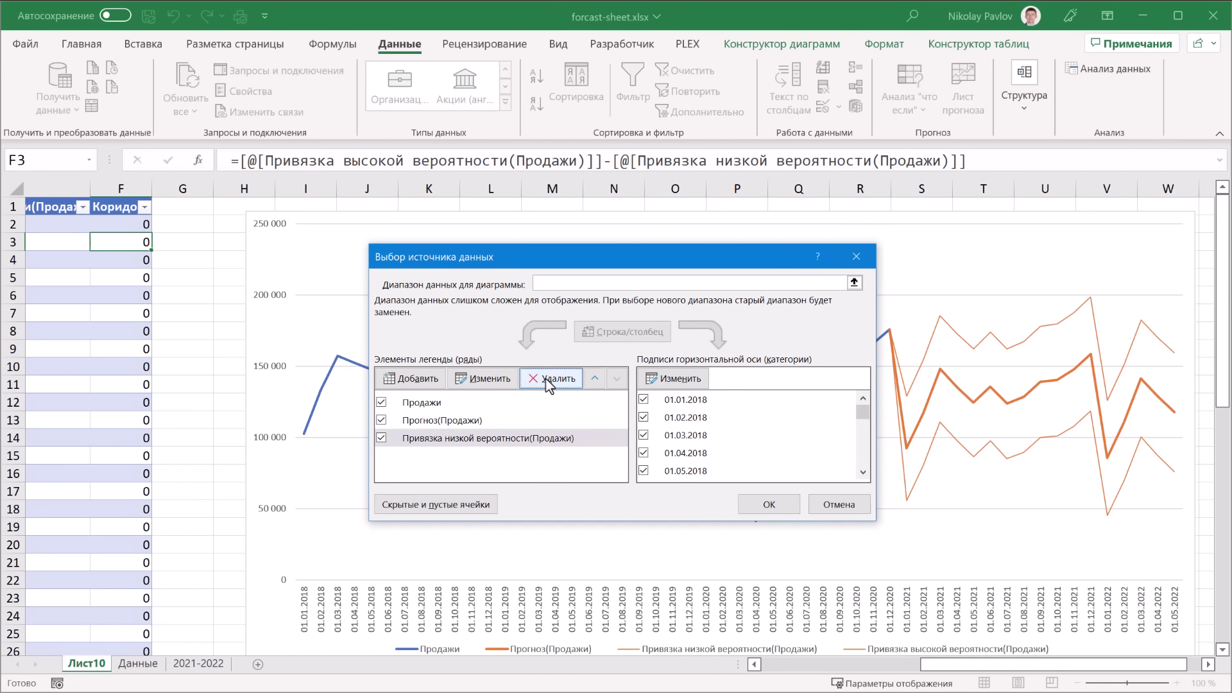
pyautogui.click(753, 504)
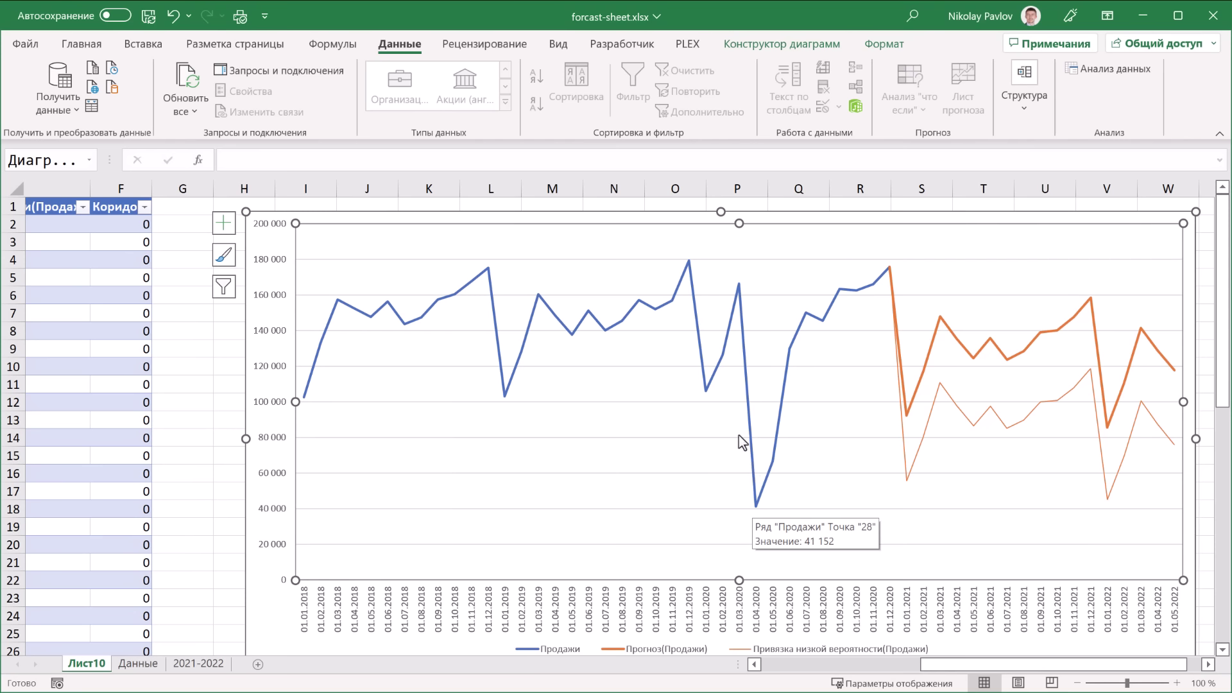
pyautogui.click(121, 200)
# Copy column F with its Коридор header and paste it into the forecast chart
pyautogui.click(121, 200)
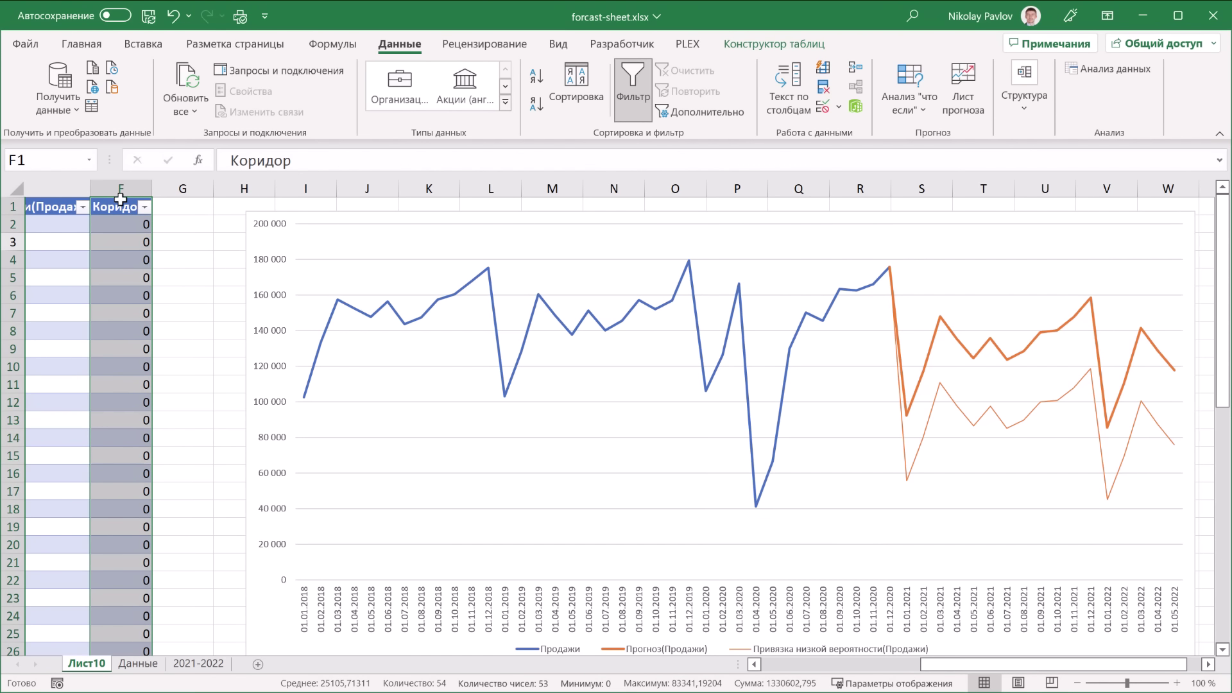
pyautogui.hotkey('ctrl', 'c')
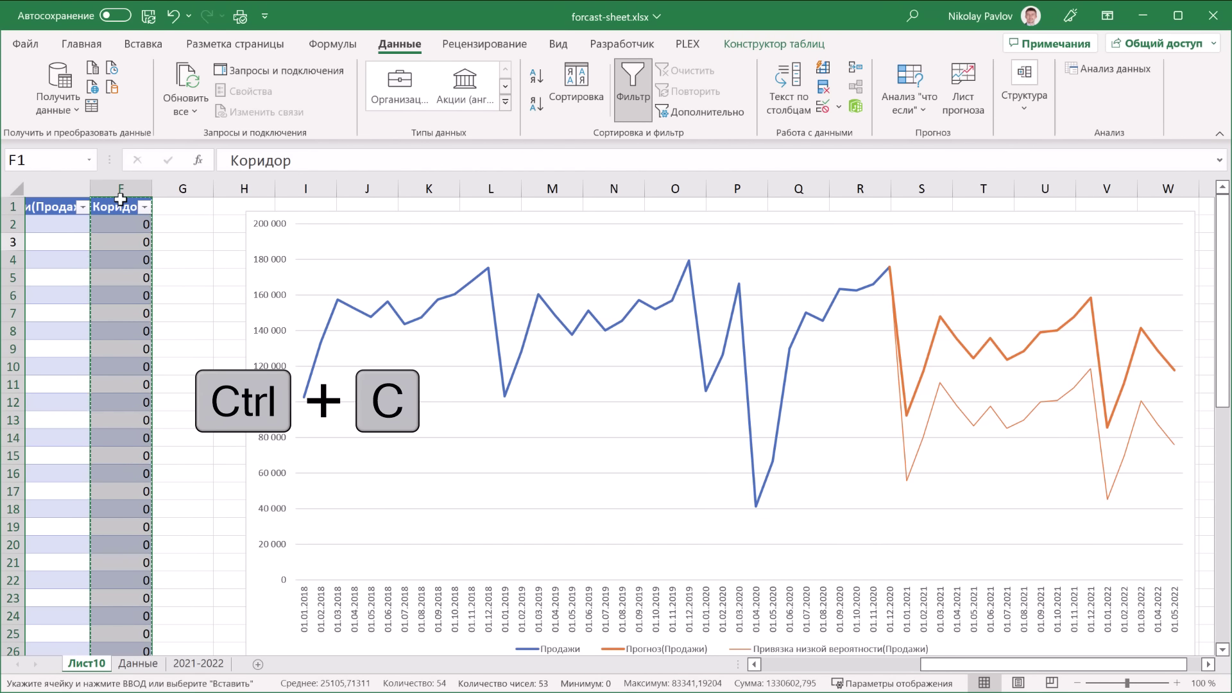
pyautogui.click(474, 250)
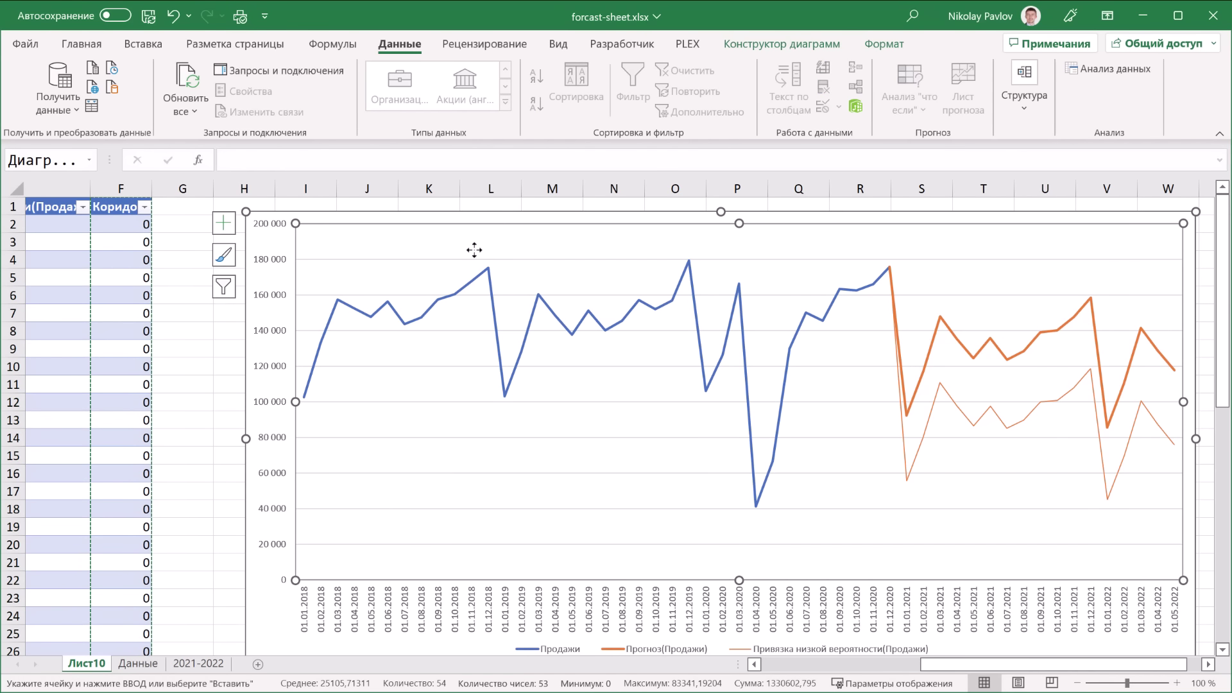
pyautogui.hotkey('ctrl', 'v')
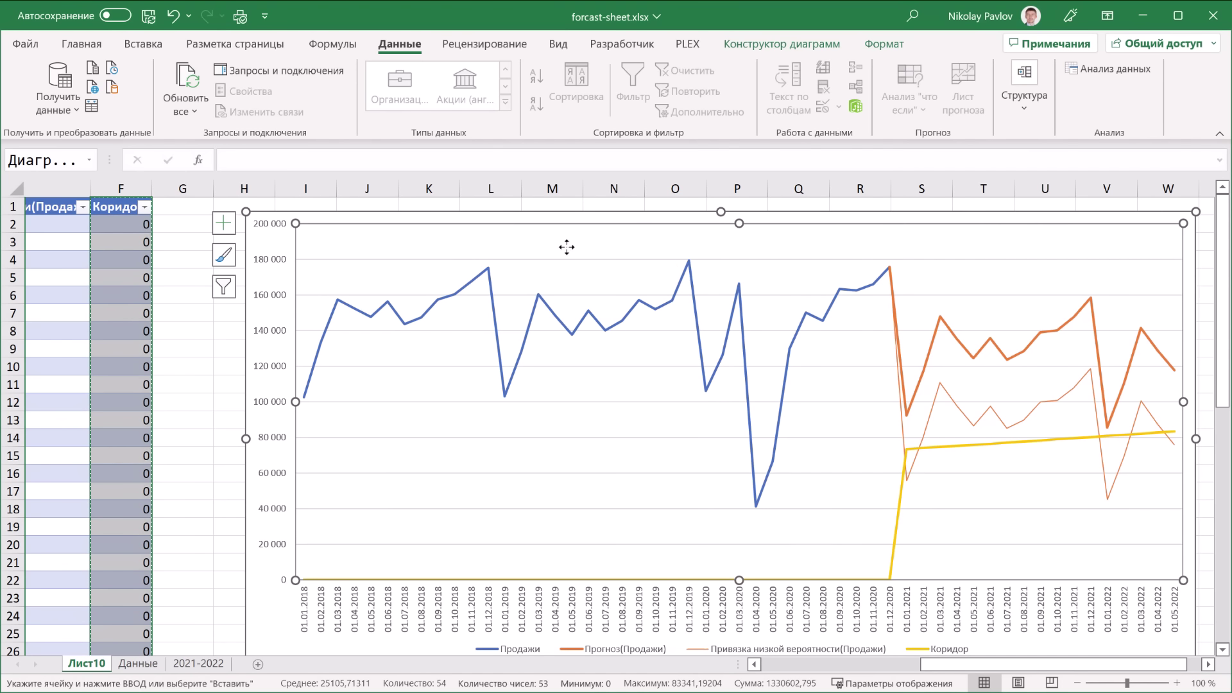
pyautogui.click(833, 49)
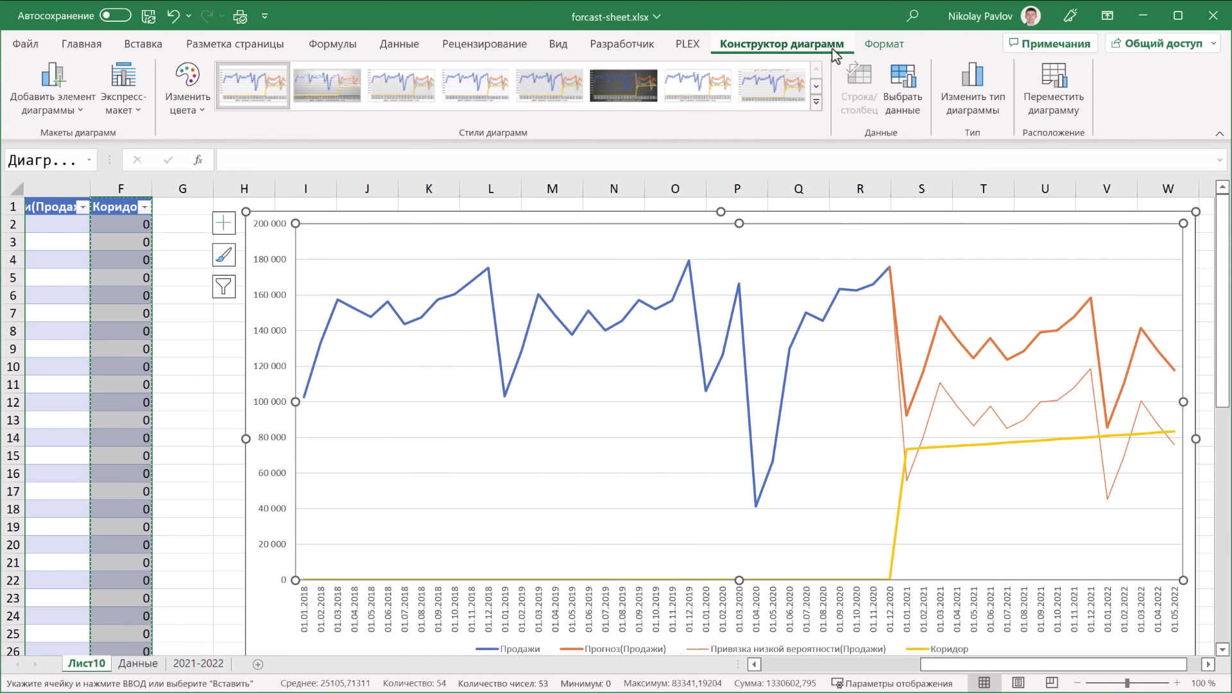
# Switch the chart to a Combo type and show Продажи as Line with Markers
pyautogui.click(967, 108)
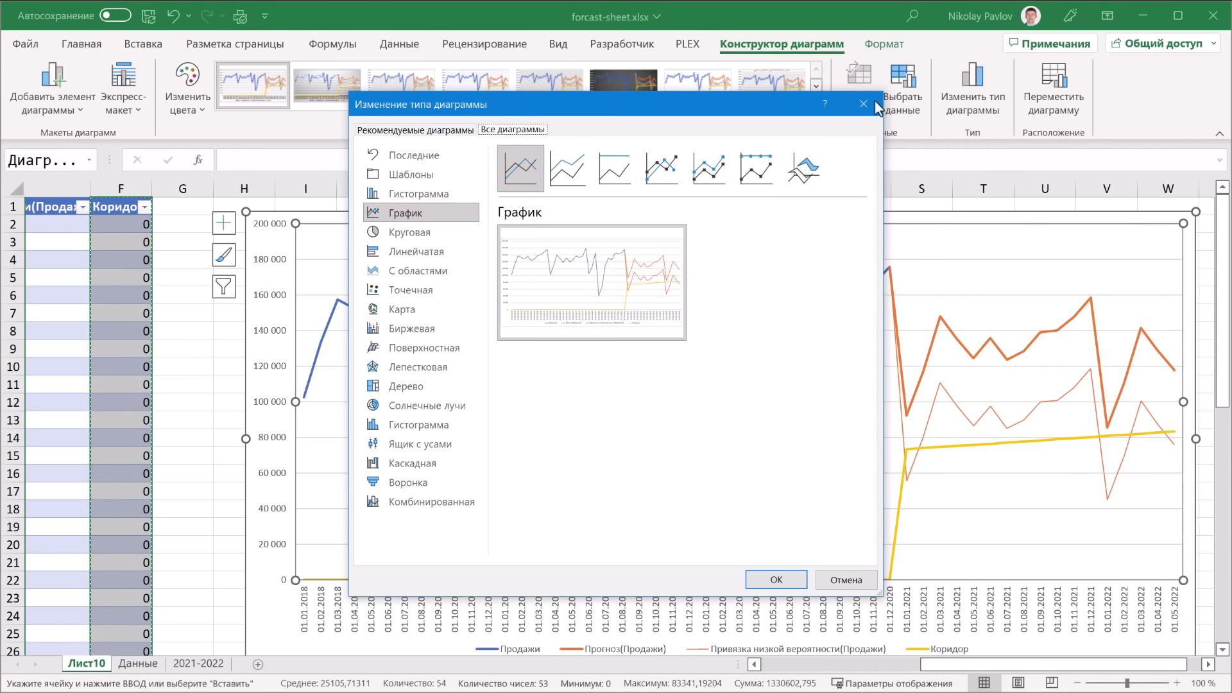
pyautogui.click(411, 507)
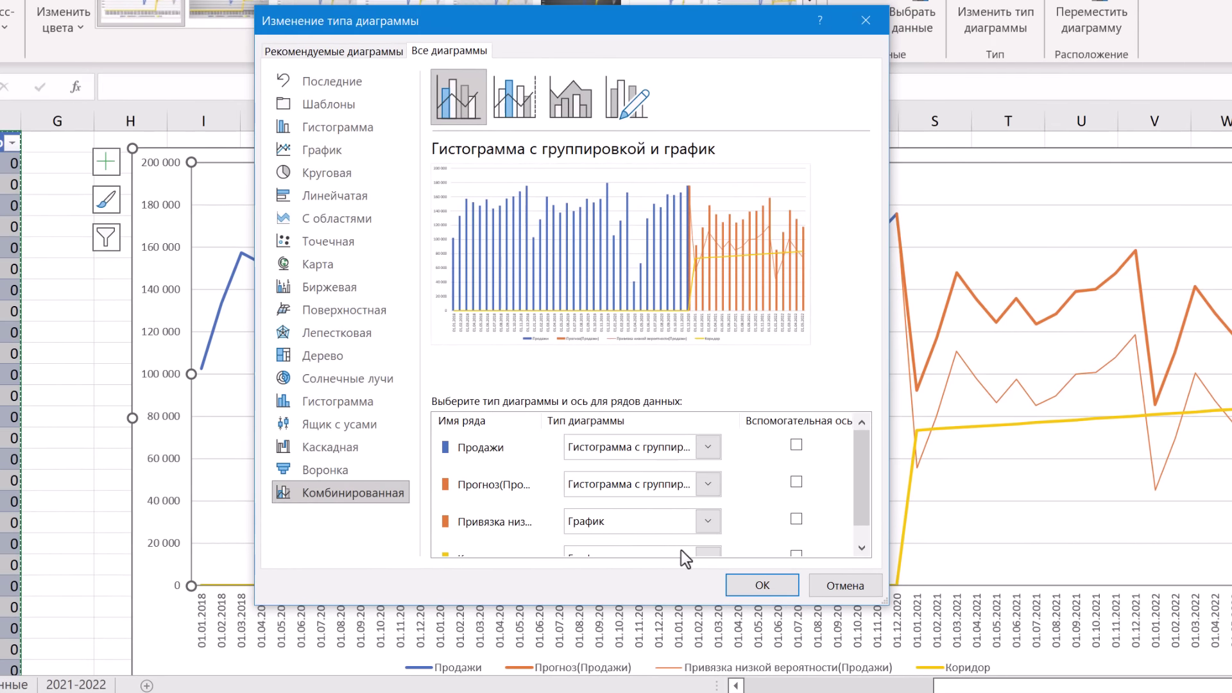
pyautogui.moveTo(883, 600)
pyautogui.mouseDown()
pyautogui.moveTo(943, 661)
pyautogui.moveTo(997, 690)
pyautogui.mouseUp()
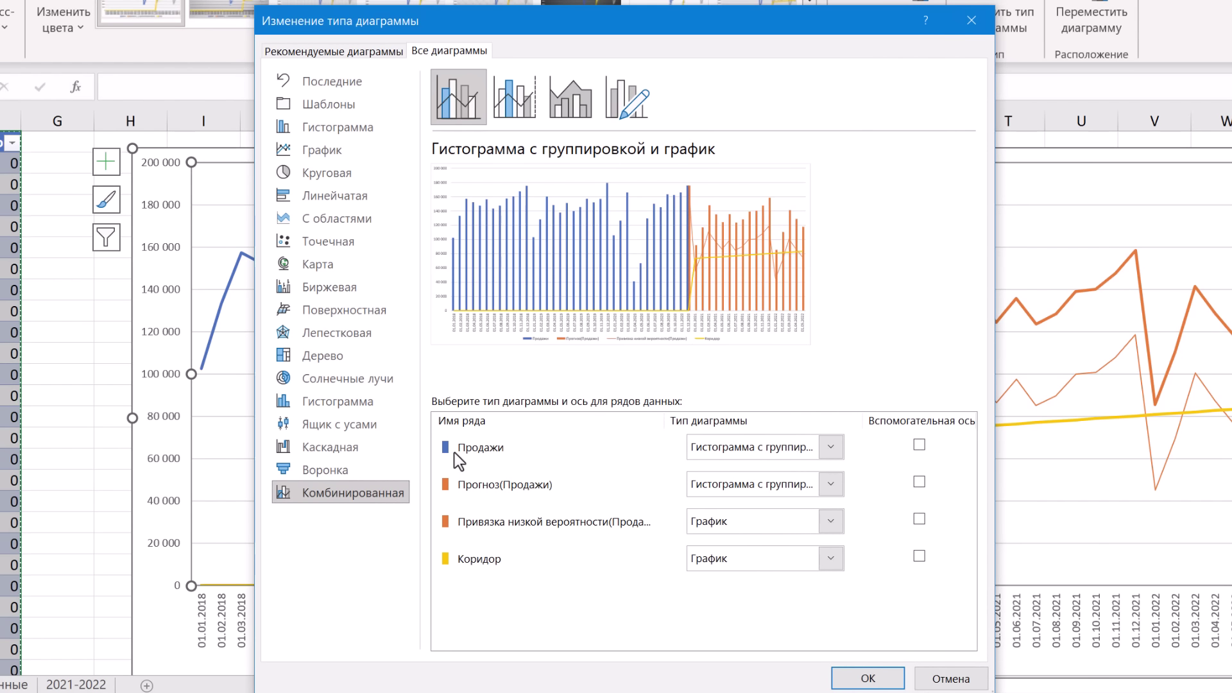
pyautogui.click(832, 449)
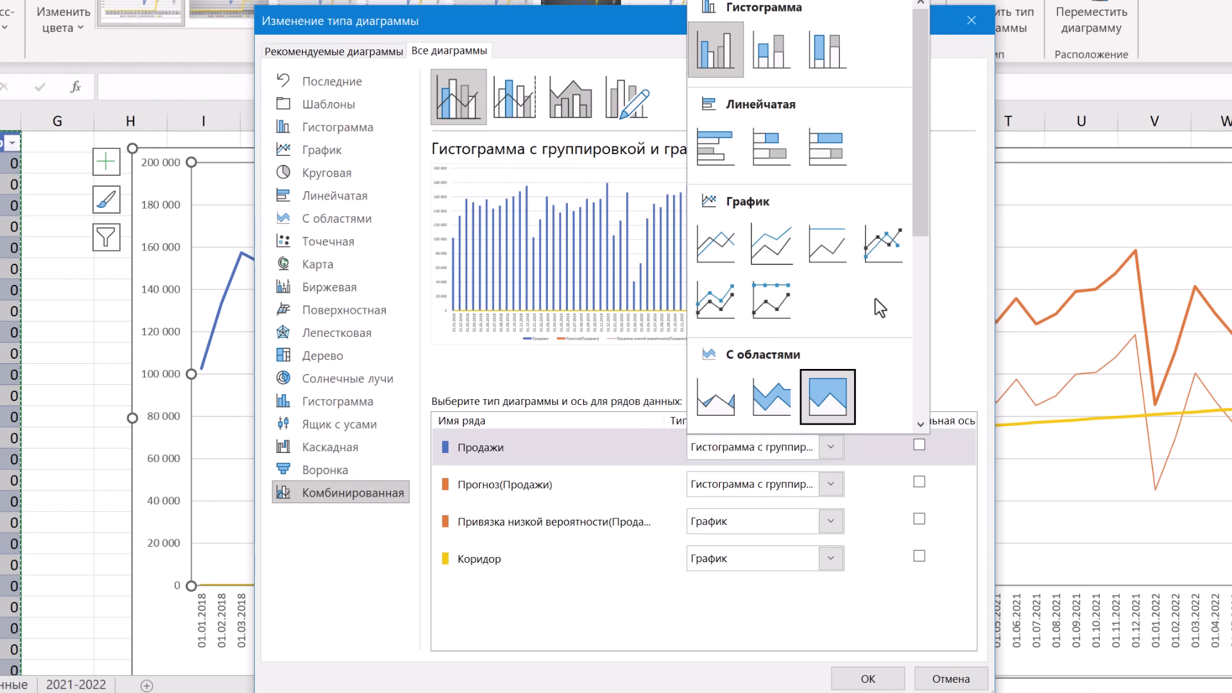
pyautogui.click(883, 249)
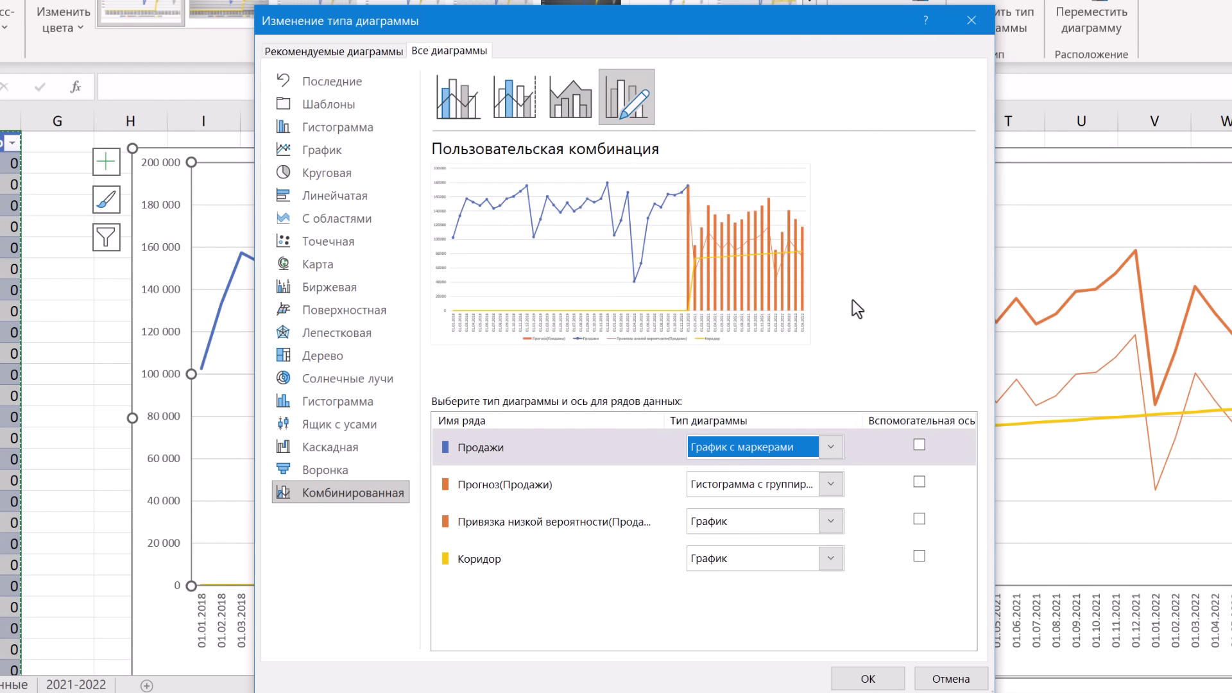
# Make Прогноз a Line and the lower bound and Коридор Stacked Areas, then apply
pyautogui.click(544, 488)
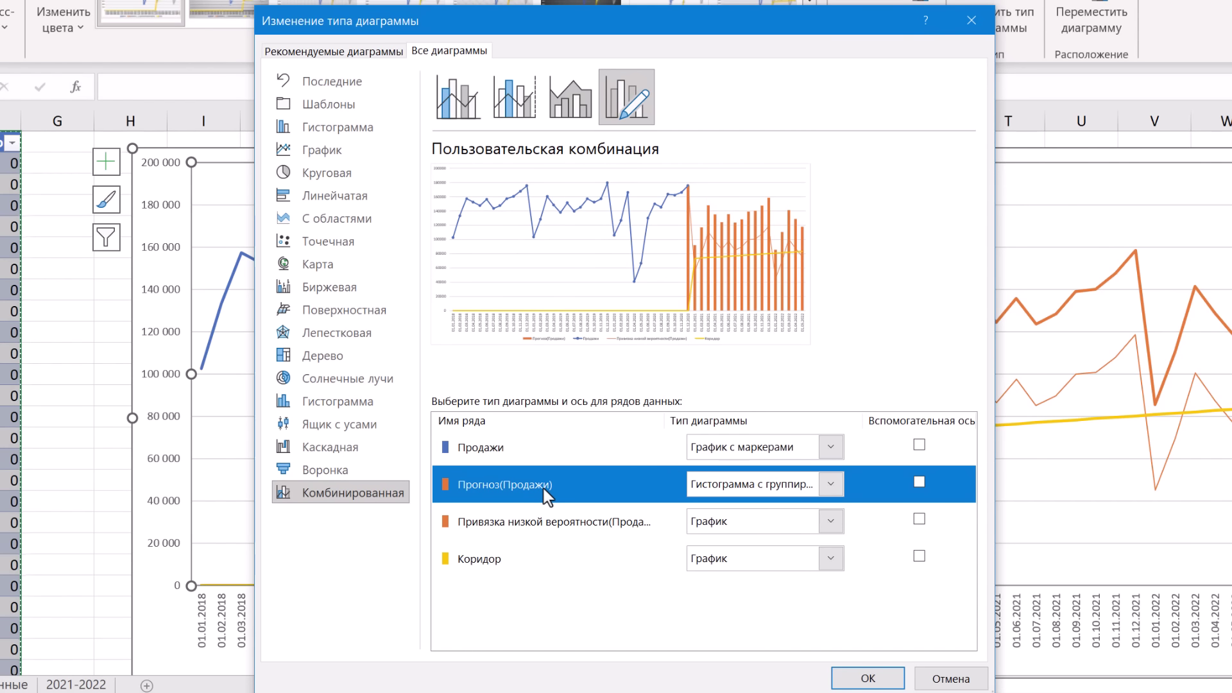
pyautogui.click(832, 487)
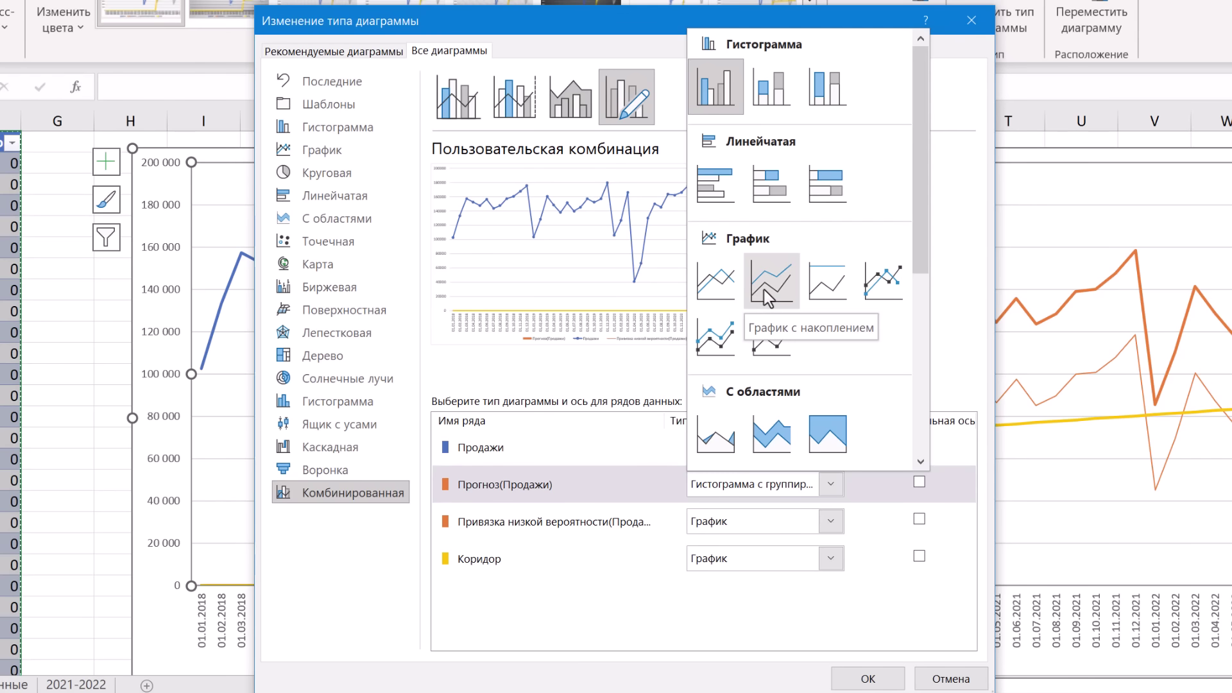
pyautogui.click(717, 280)
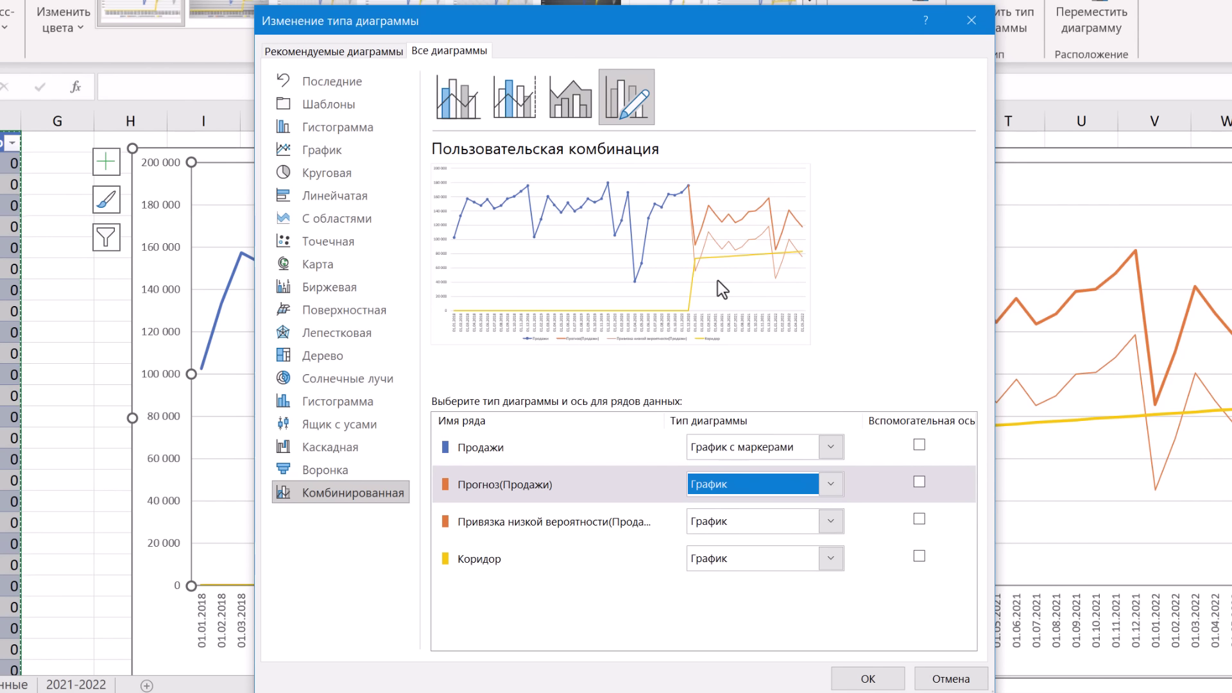
pyautogui.click(650, 522)
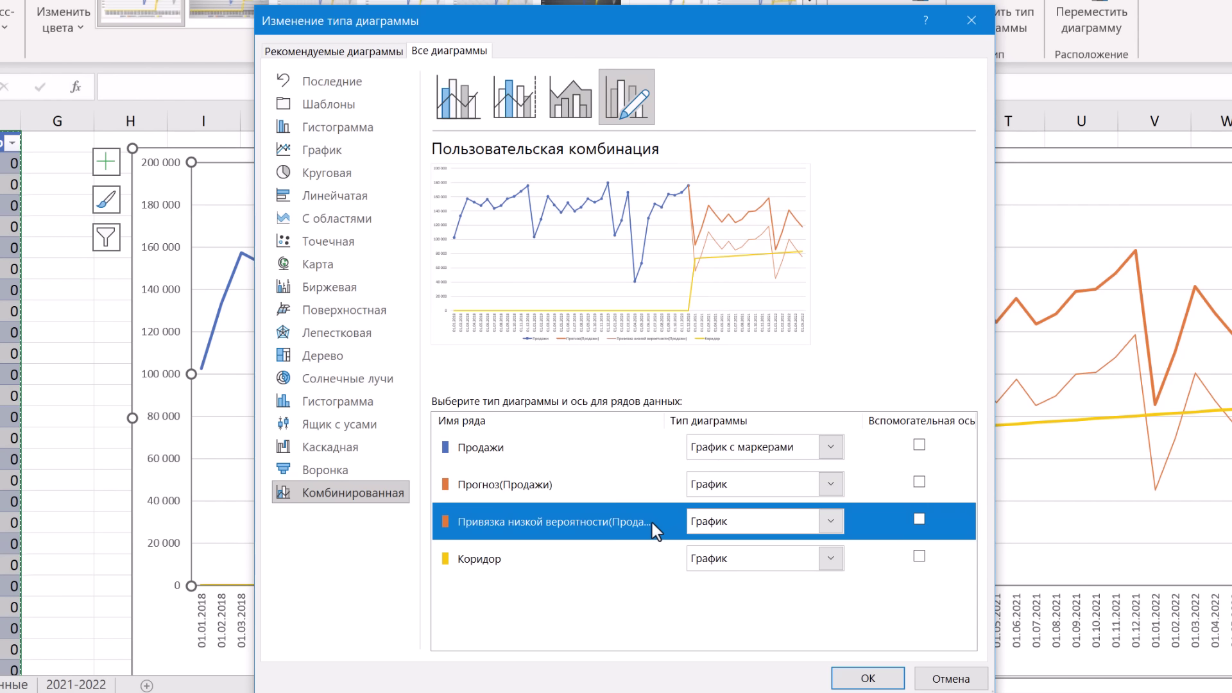
pyautogui.click(836, 522)
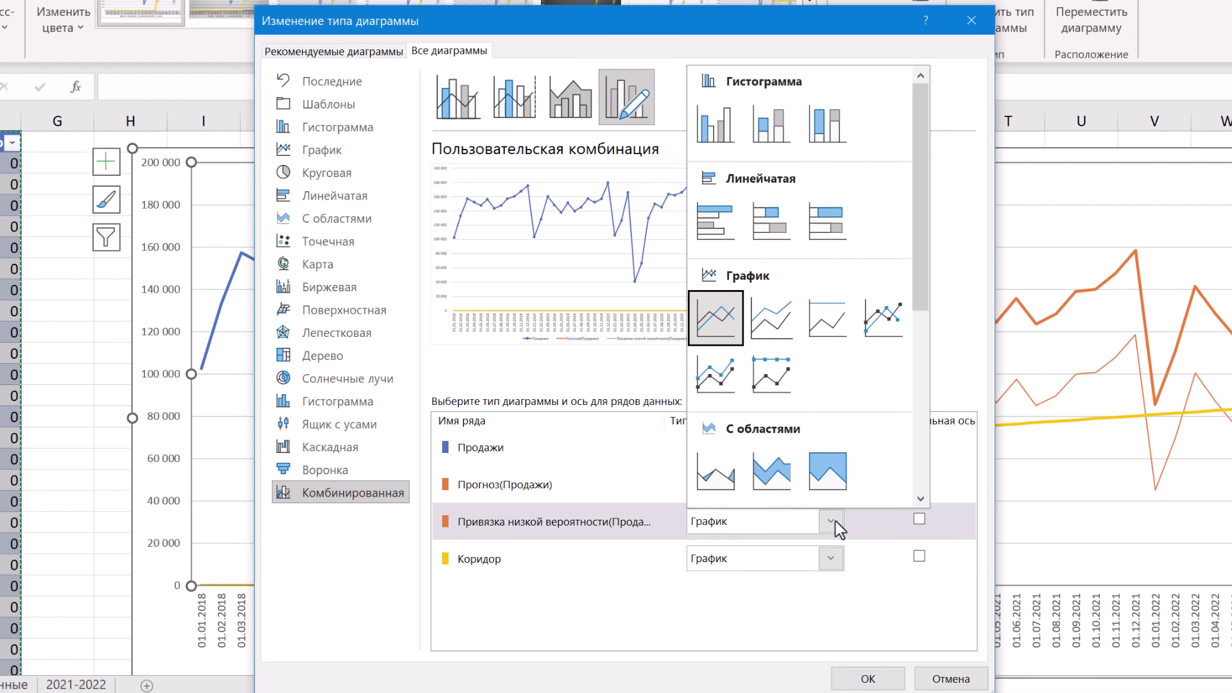
pyautogui.click(782, 478)
pyautogui.click(832, 558)
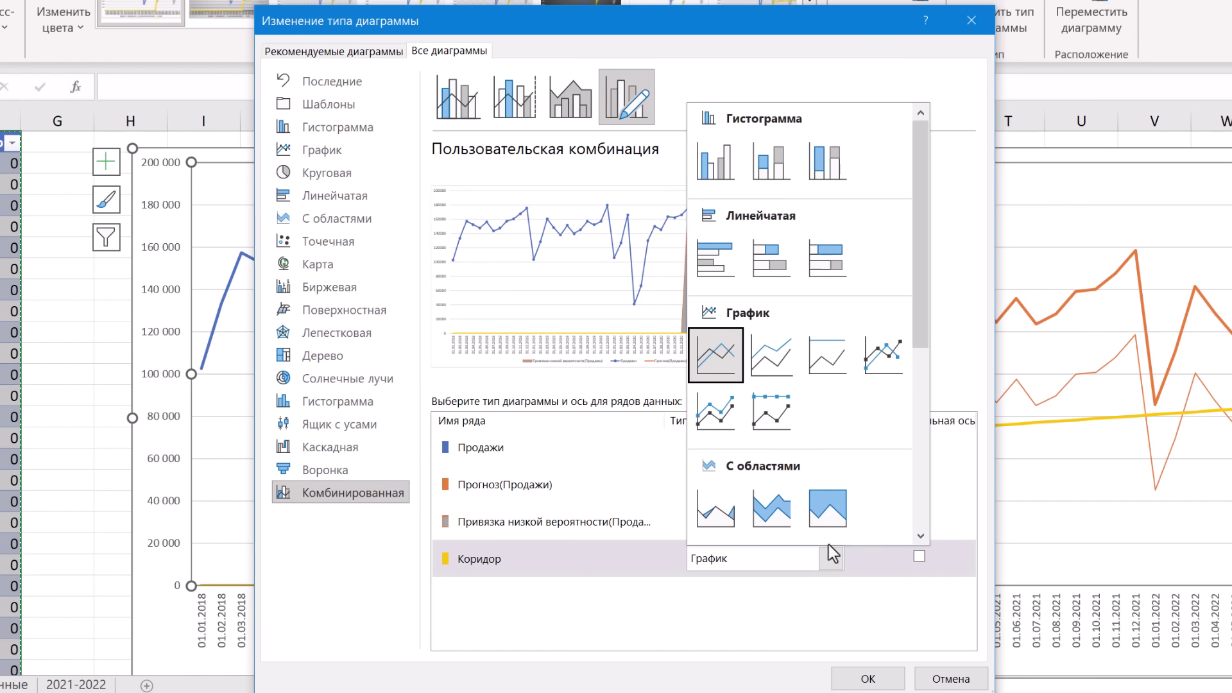
pyautogui.click(774, 510)
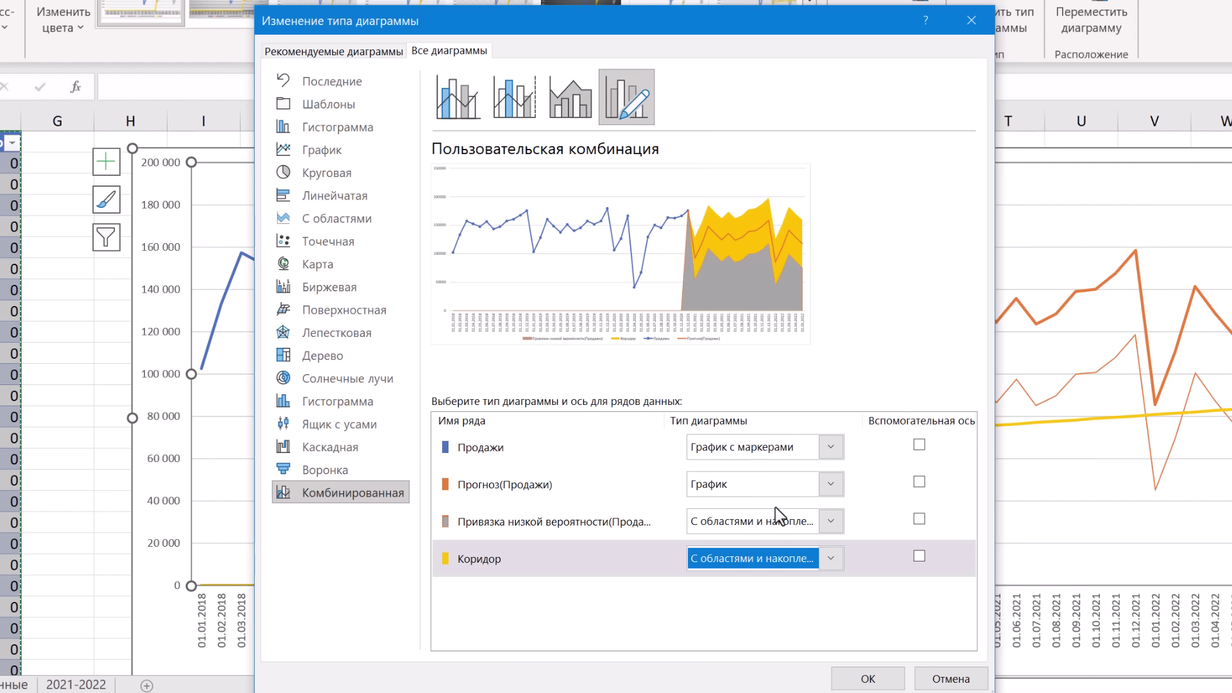
pyautogui.click(868, 679)
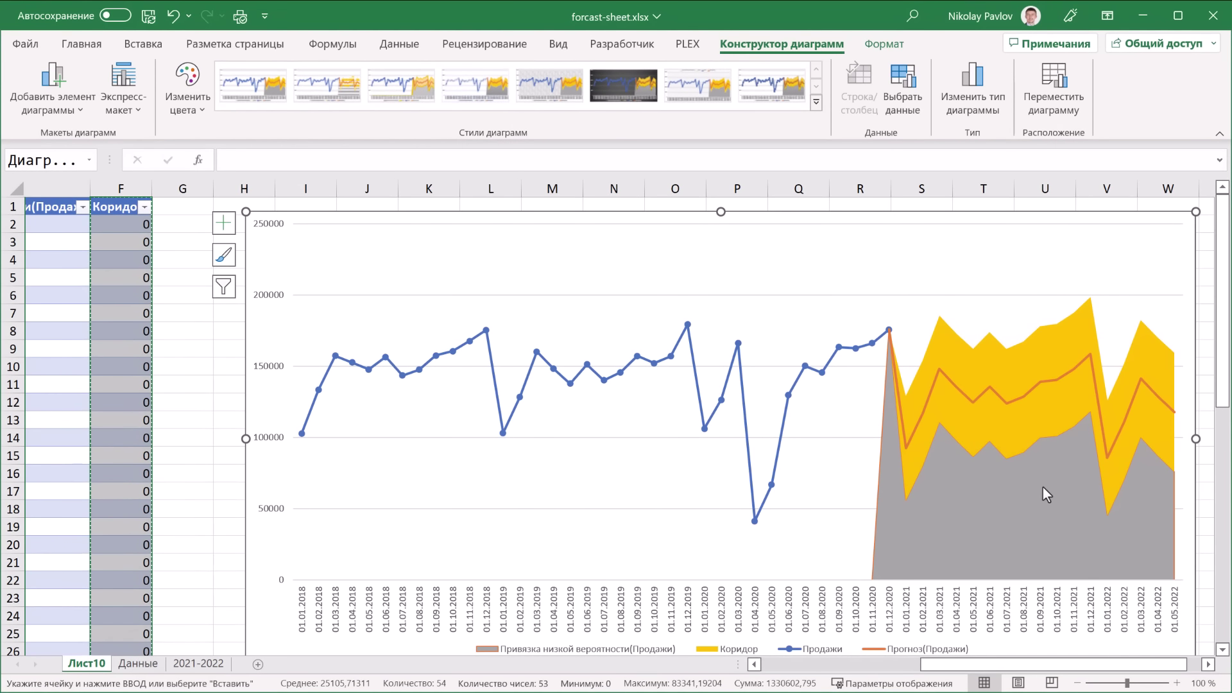
# Hide the grey lower-bound area by giving it no outline and no fill
pyautogui.click(1043, 488)
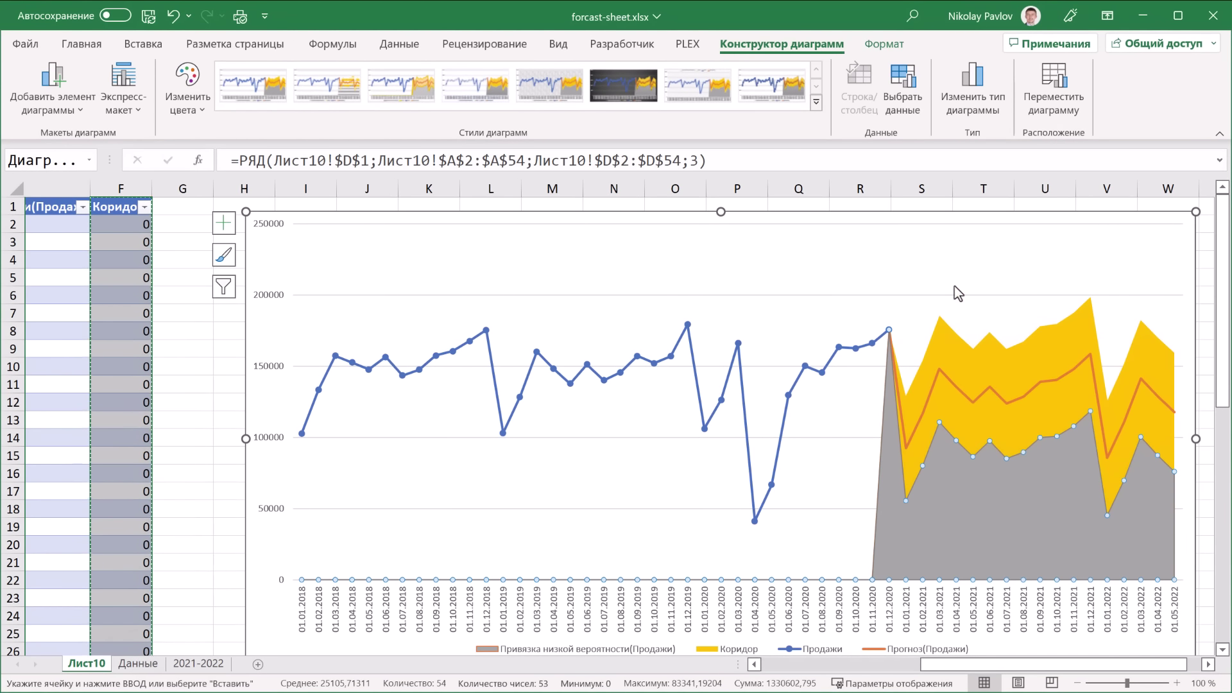
pyautogui.click(866, 47)
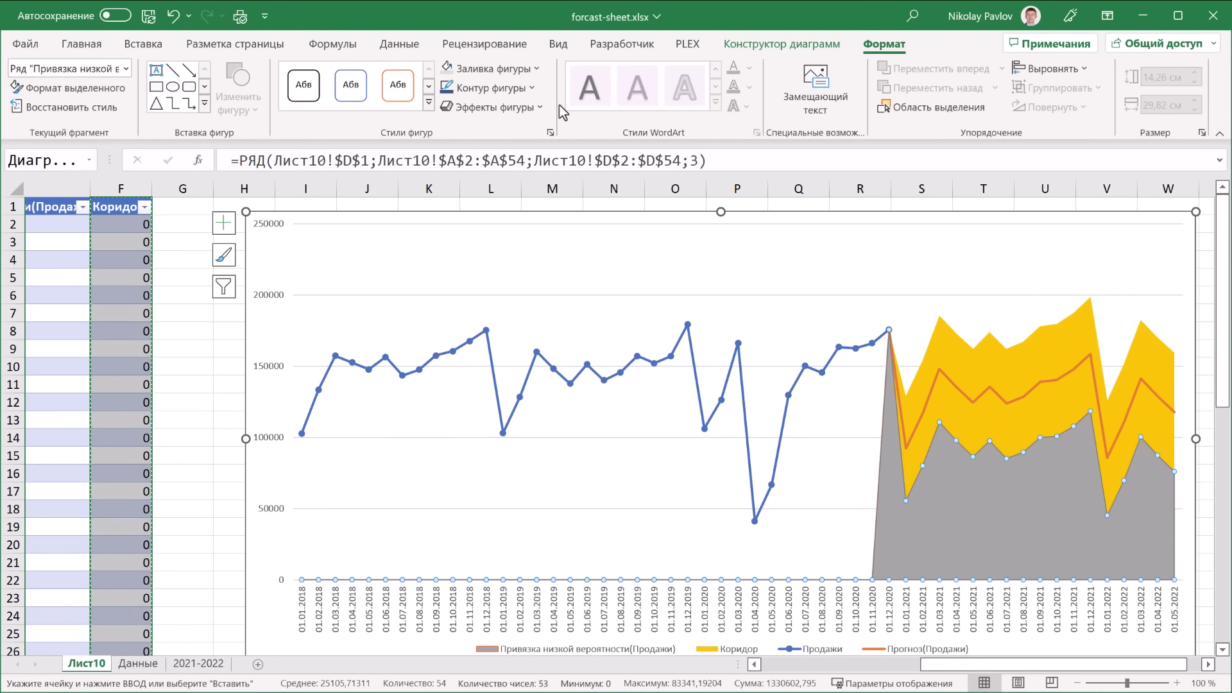
pyautogui.click(525, 89)
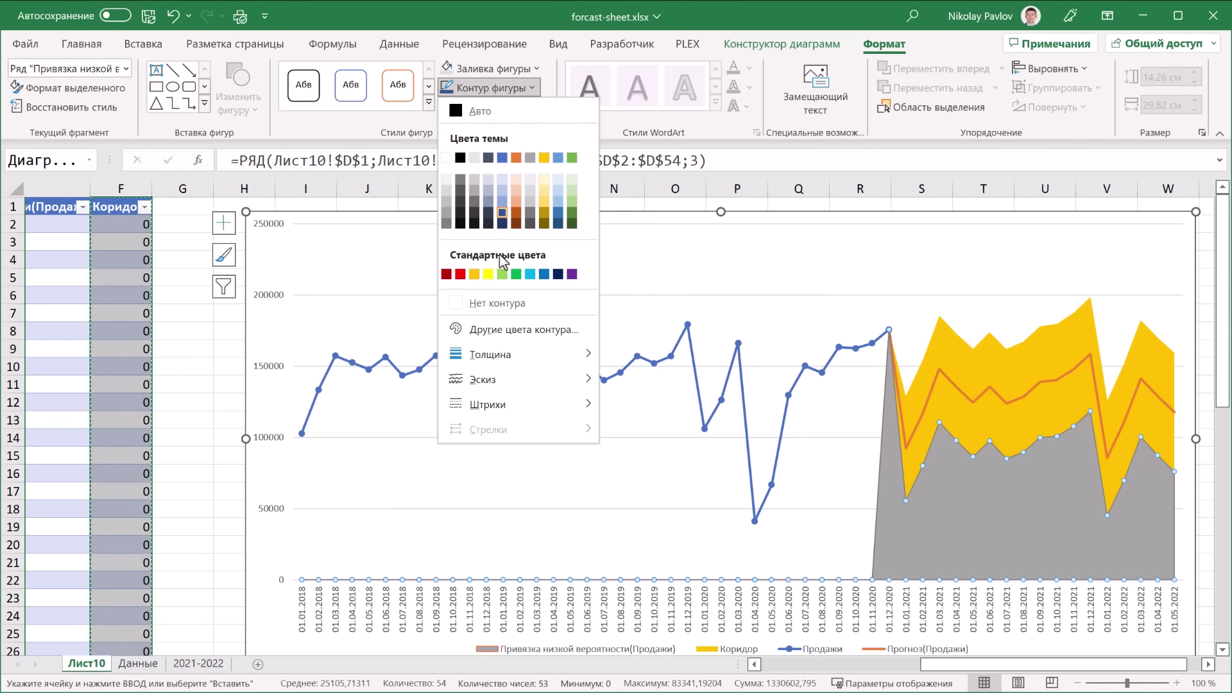
pyautogui.click(498, 303)
pyautogui.click(529, 67)
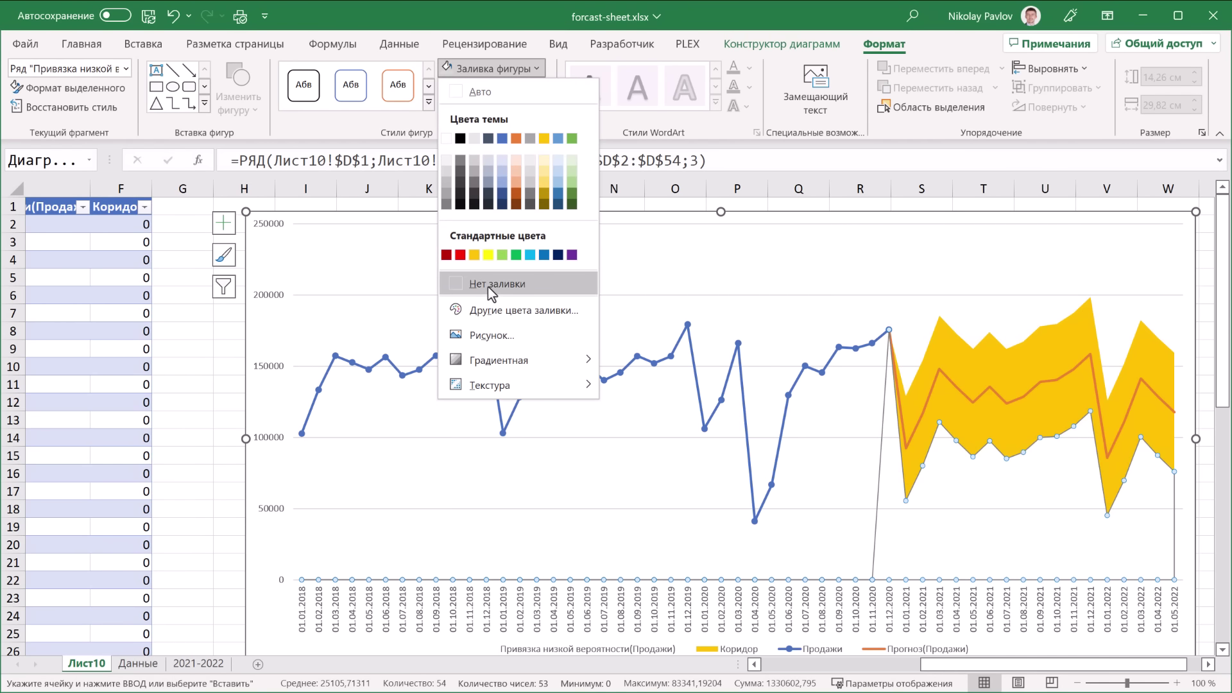
pyautogui.click(488, 287)
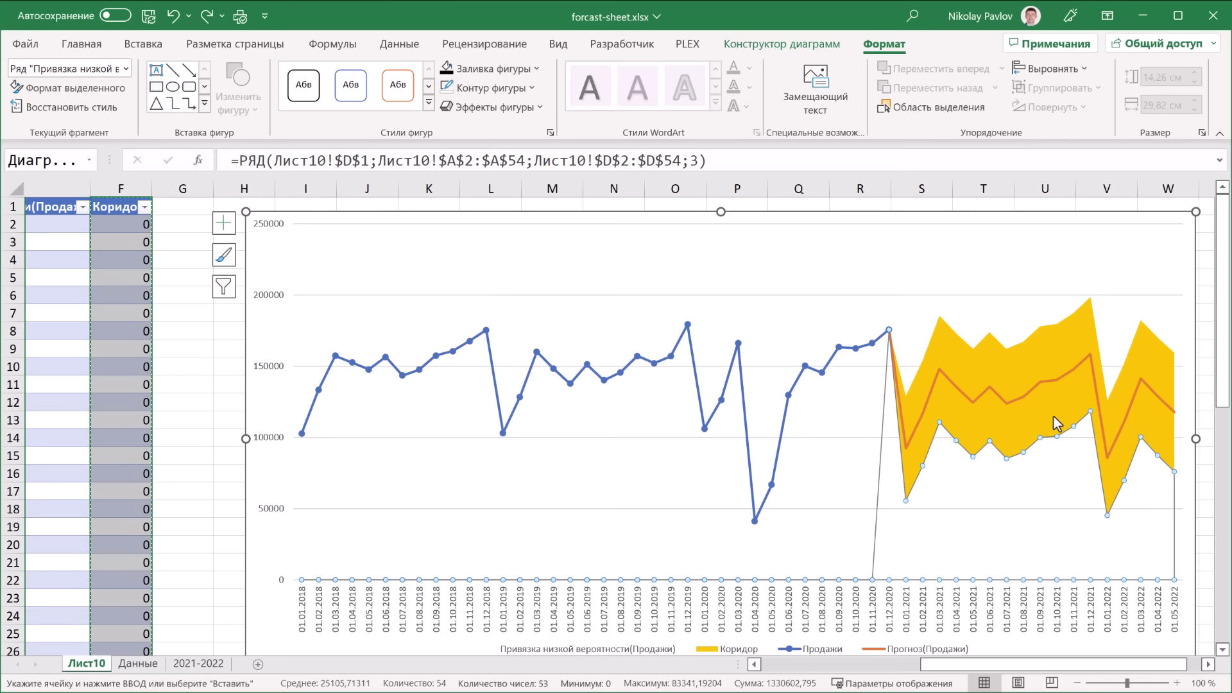
# Fill the Коридор band with light yellow at about 47% transparency
pyautogui.click(986, 361)
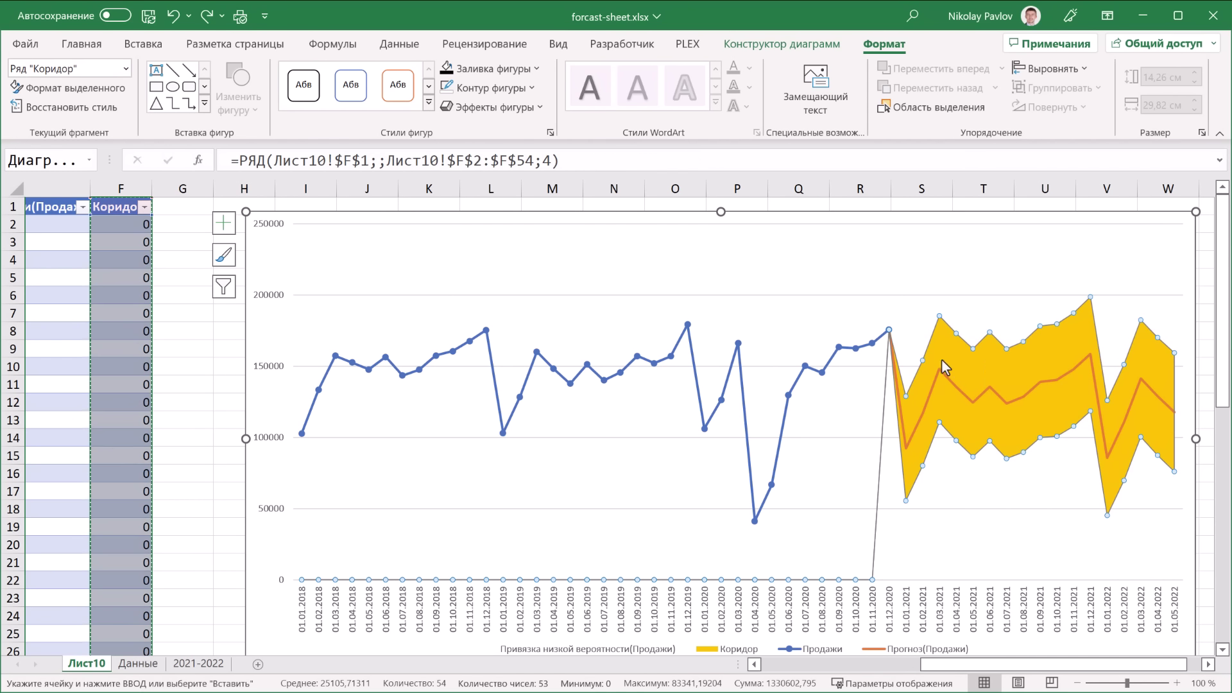
pyautogui.click(514, 69)
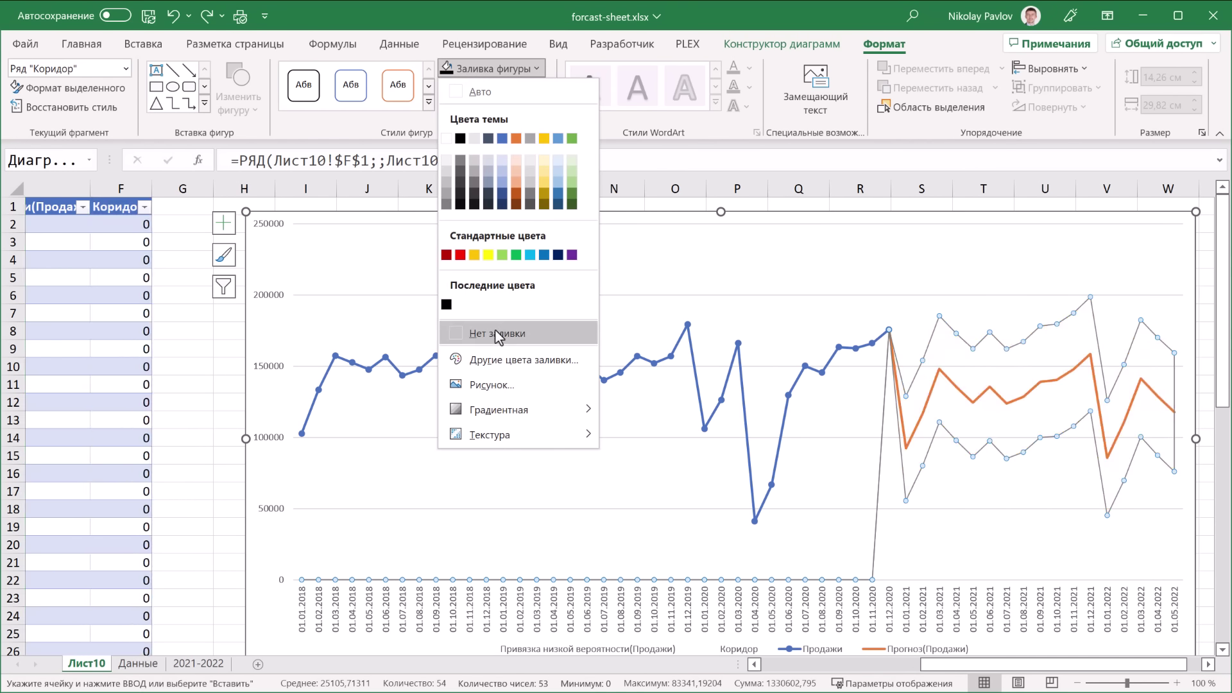
pyautogui.click(516, 361)
pyautogui.click(514, 328)
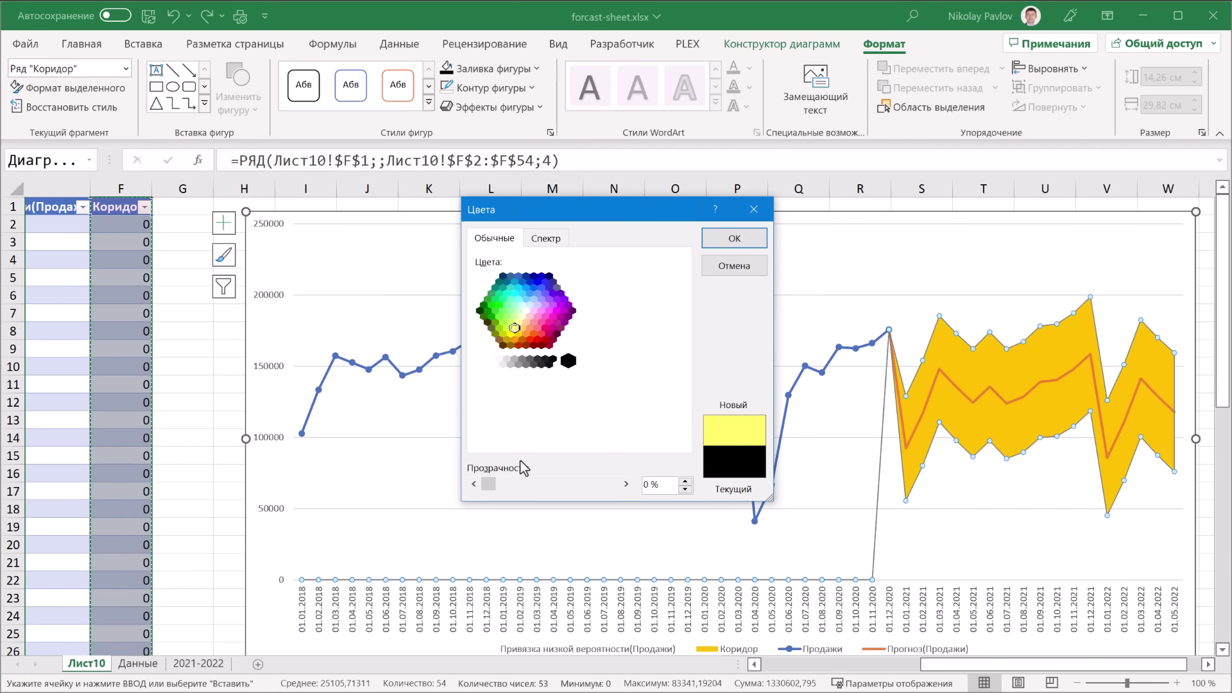
pyautogui.moveTo(490, 482); pyautogui.dragTo(545, 485)
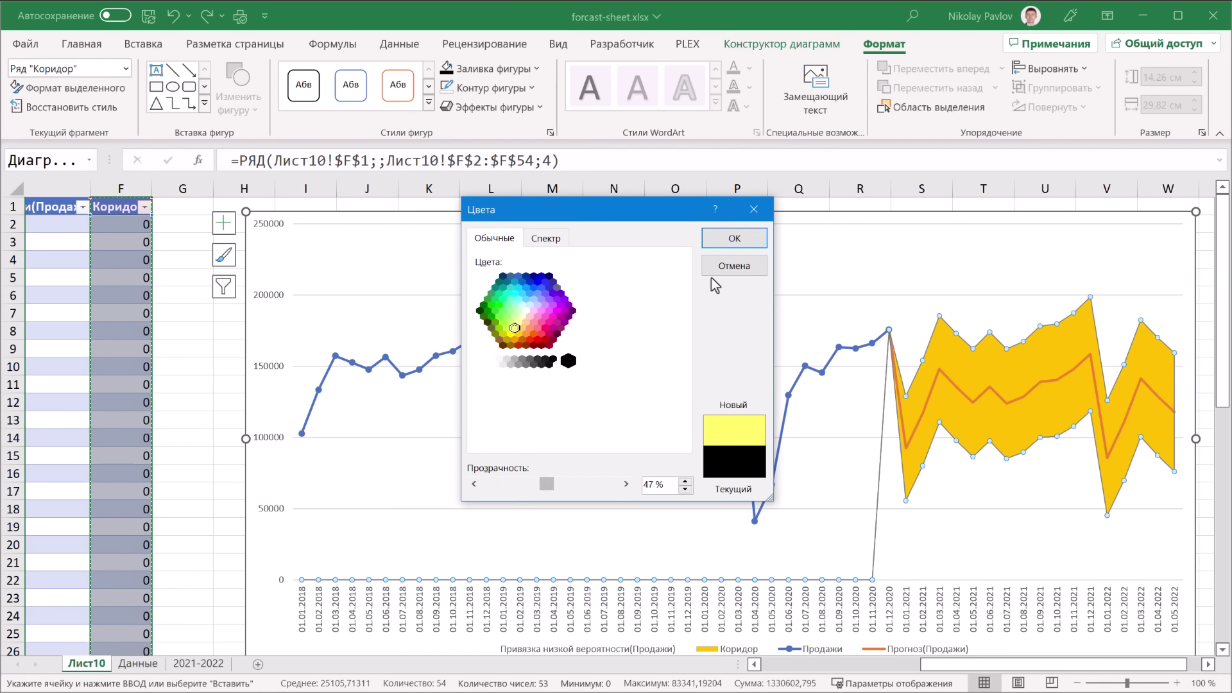
pyautogui.click(735, 243)
pyautogui.click(743, 213)
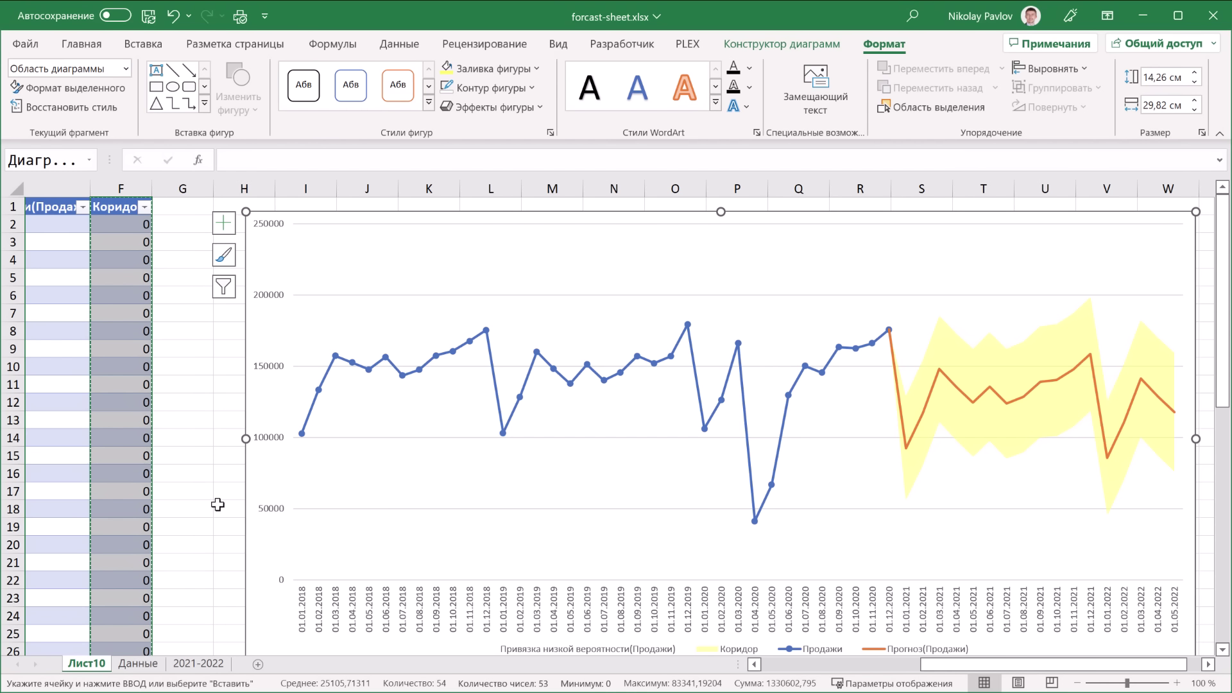
pyautogui.click(190, 667)
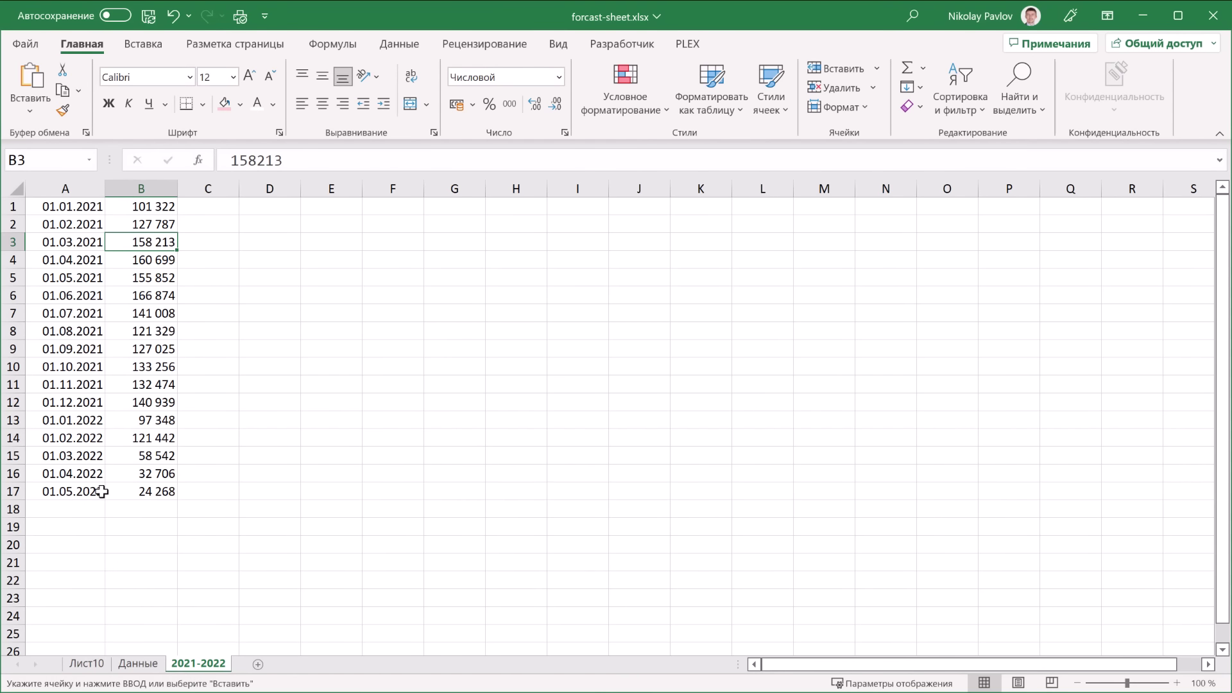
# Copy B1:B17 from sheet 2021-2022 and paste it into Лист10 starting at B38
pyautogui.moveTo(153, 207); pyautogui.dragTo(144, 491)
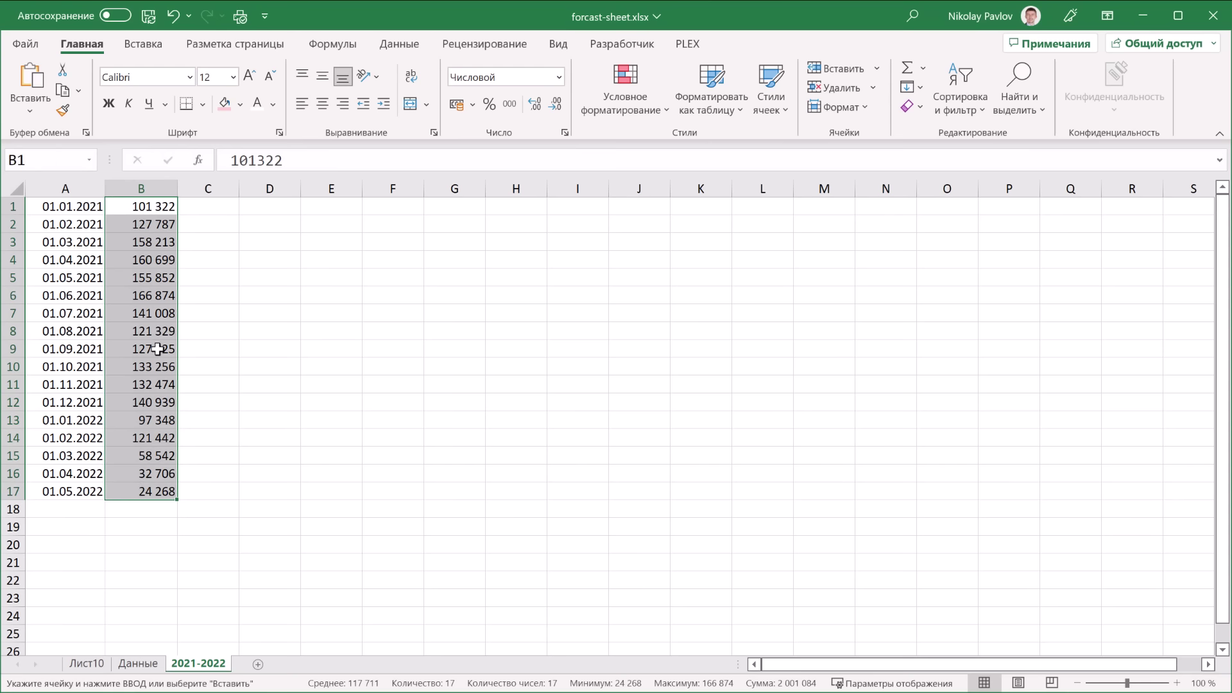
pyautogui.hotkey('ctrl', 'c')
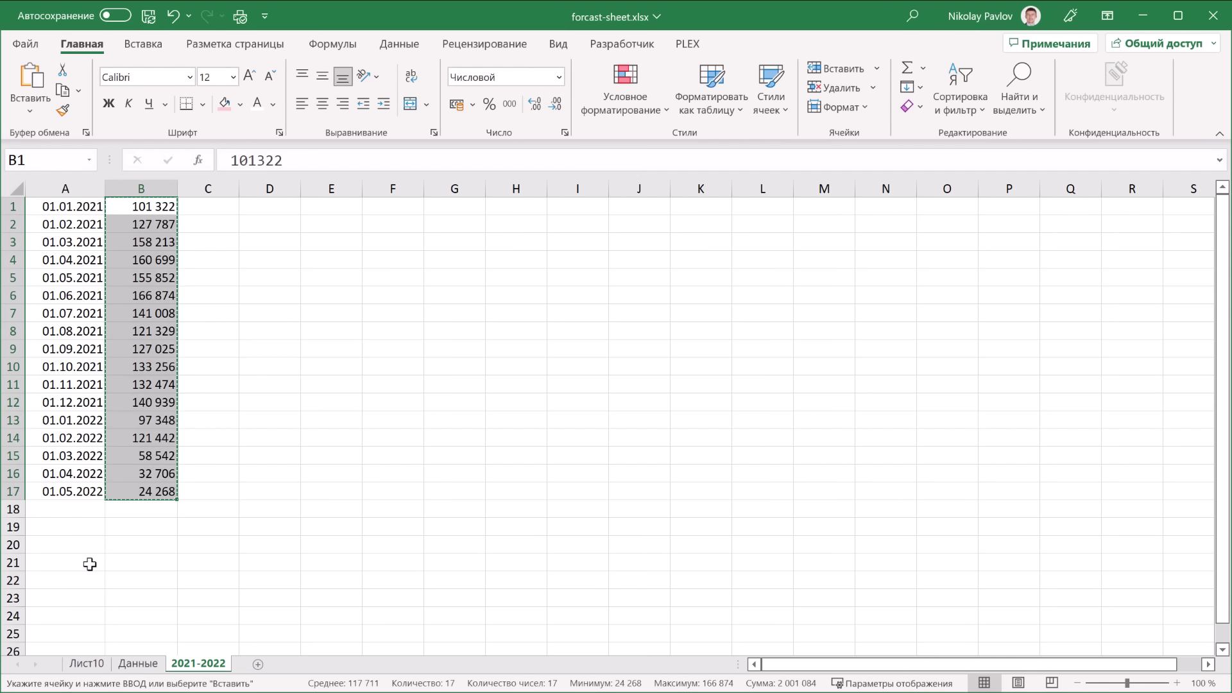
pyautogui.click(87, 664)
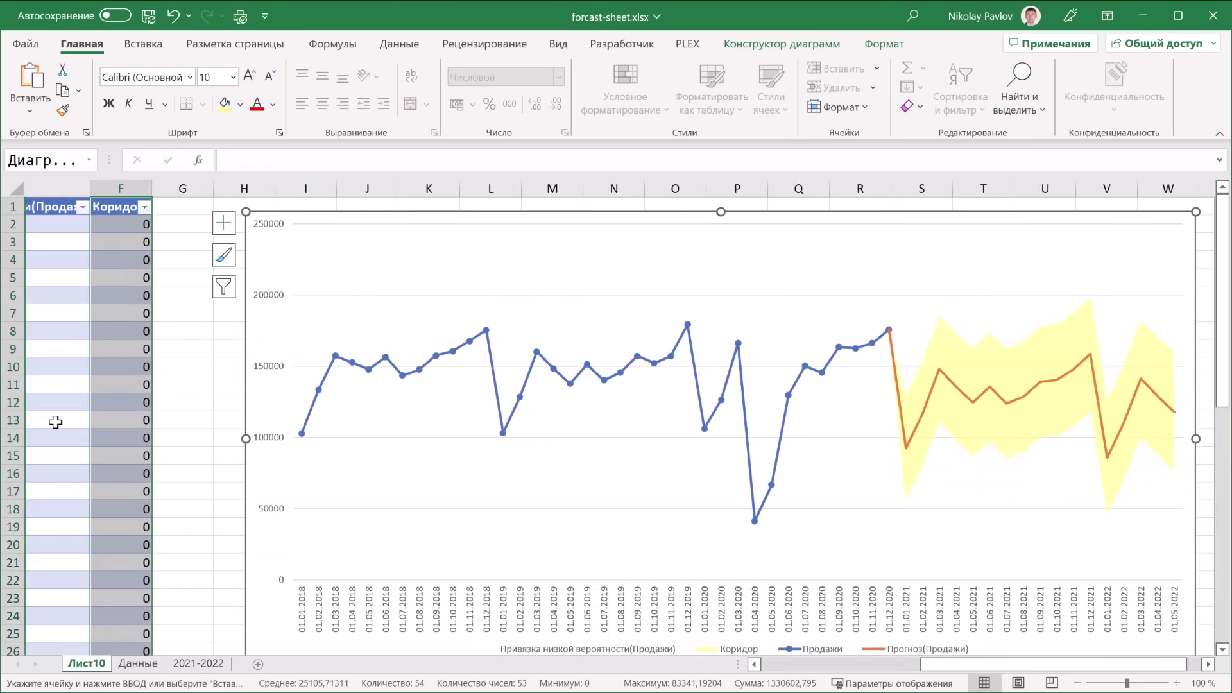
pyautogui.hscroll(-3, 56, 422)
pyautogui.scroll(-4, 96, 437)
pyautogui.scroll(-4, 149, 450)
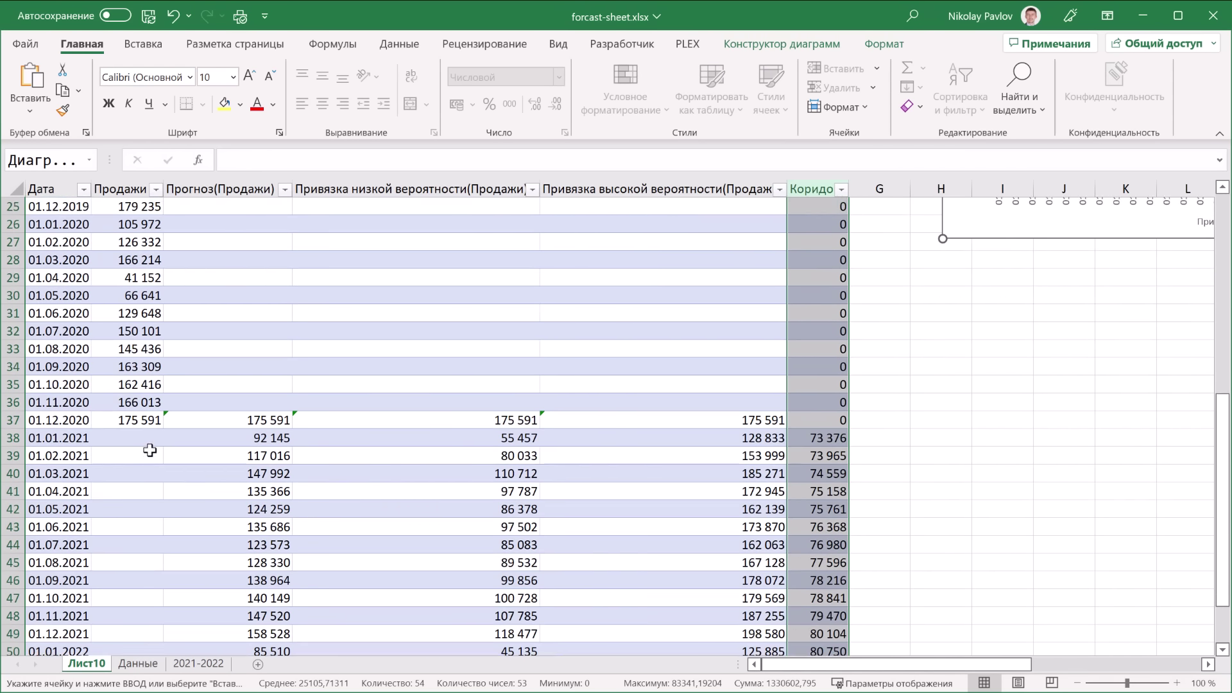
pyautogui.scroll(-4, 149, 451)
pyautogui.scroll(1, 146, 448)
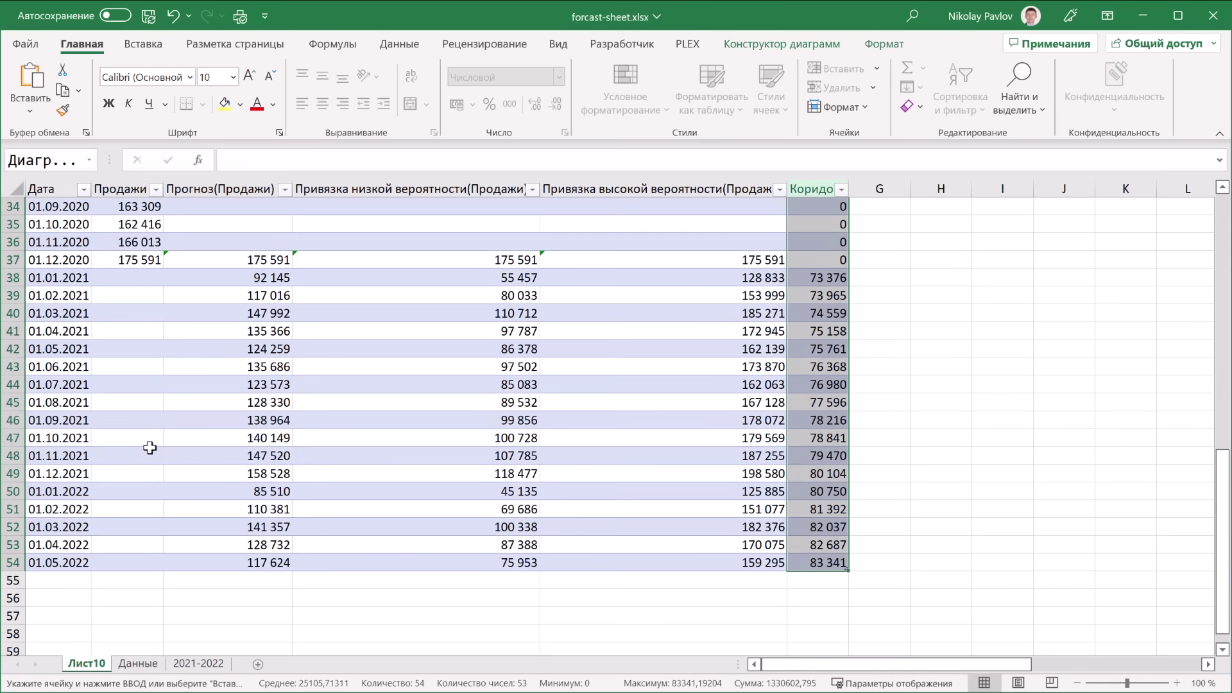
pyautogui.click(132, 279)
pyautogui.hotkey('ctrl', 'v')
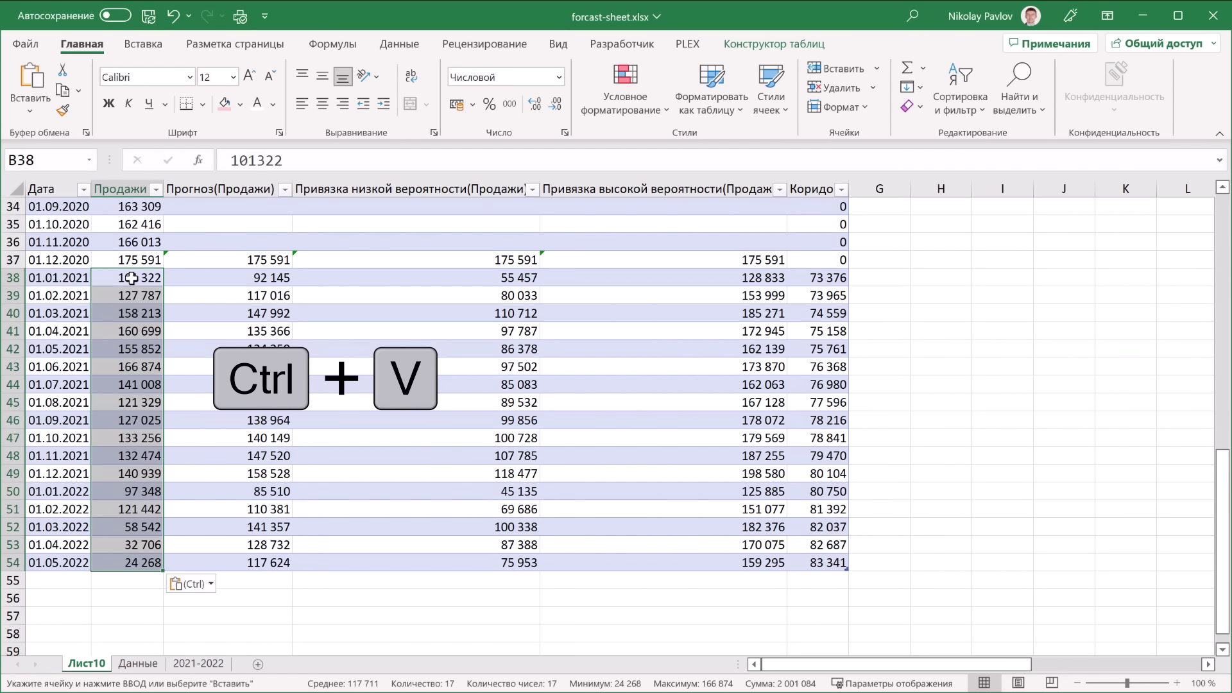
pyautogui.scroll(10, 330, 351)
pyautogui.hscroll(2, 610, 440)
pyautogui.hscroll(3, 611, 440)
pyautogui.hscroll(1, 610, 440)
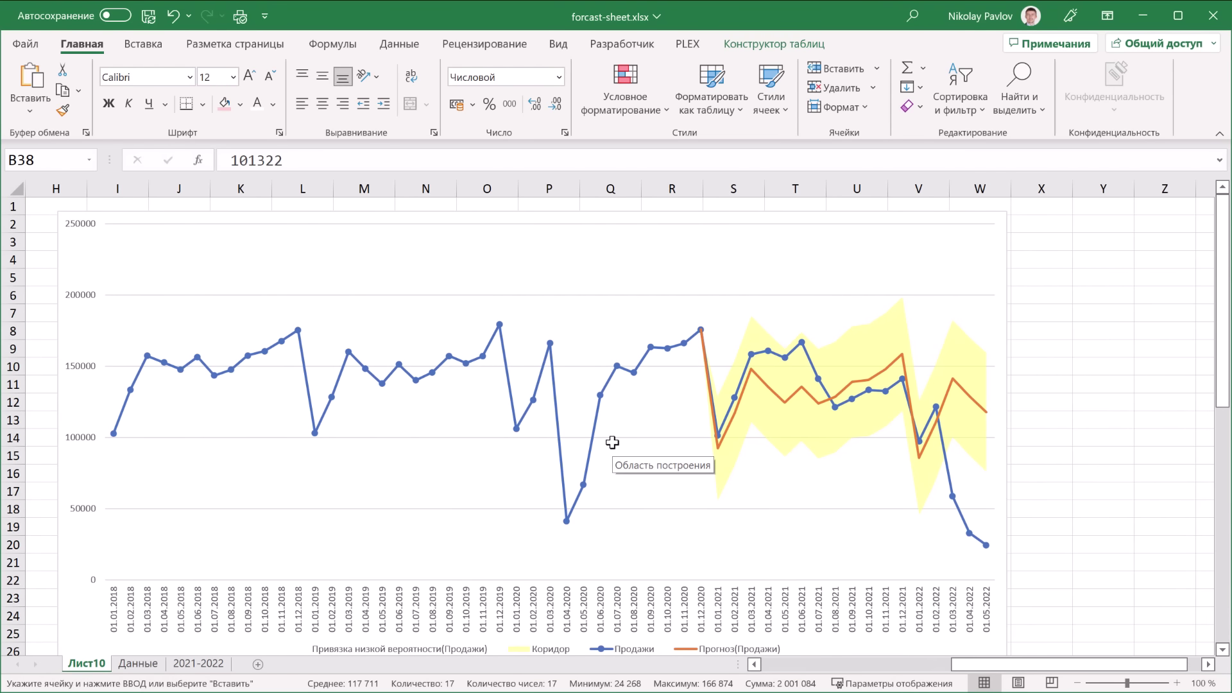